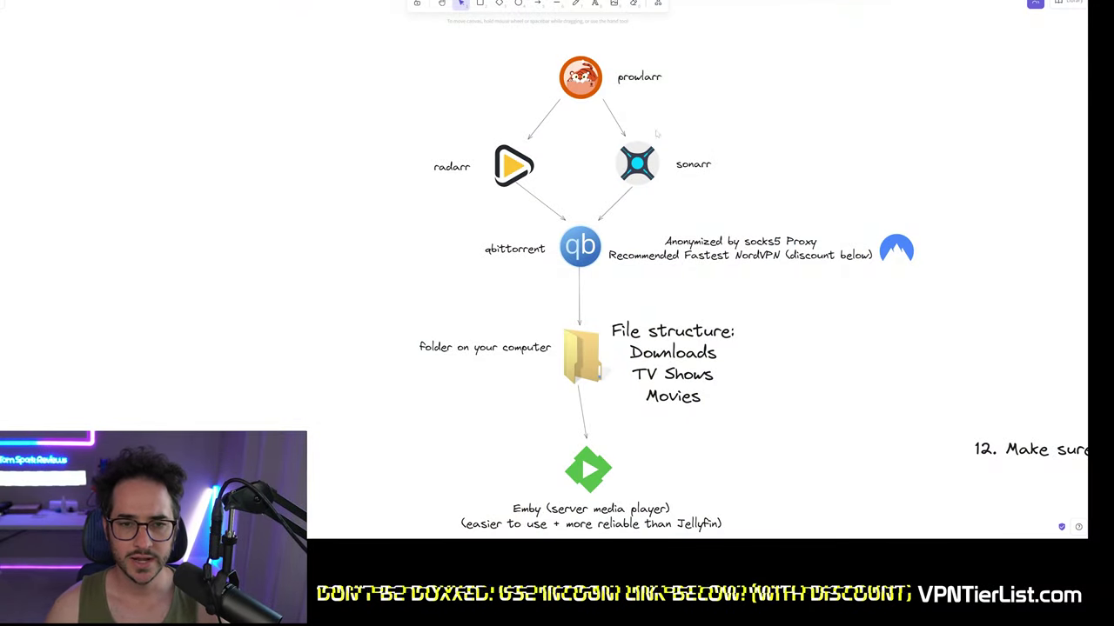
- Pan around the Excalidraw canvas to bring the NordVPN logo into view
scroll(635, 60, up, 2)
scroll(635, 60, up, 5)
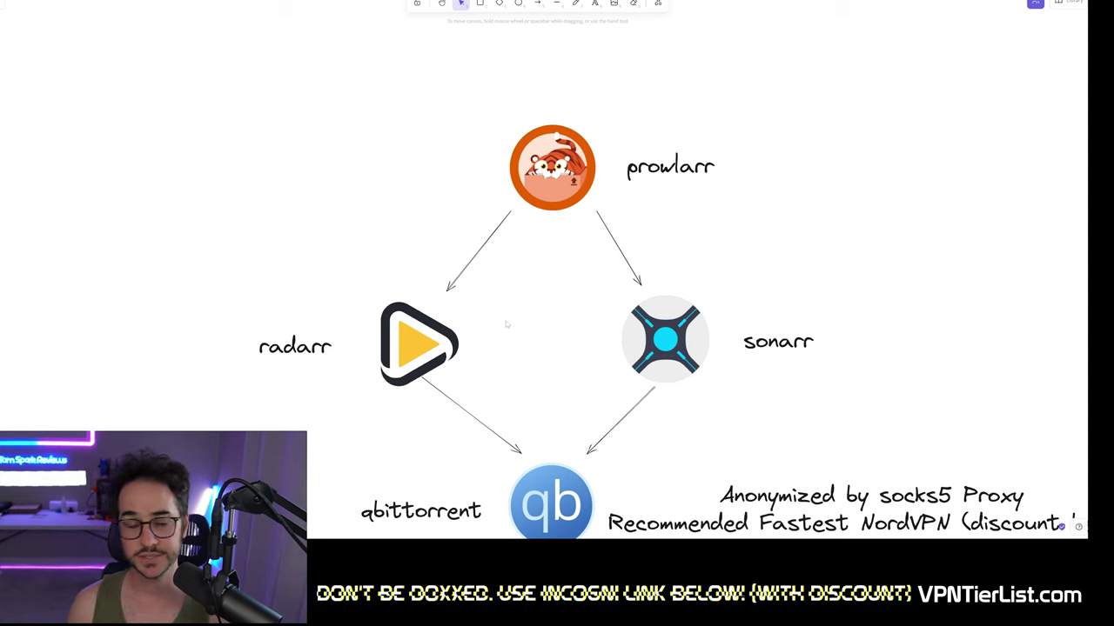
scroll(678, 275, down, 2)
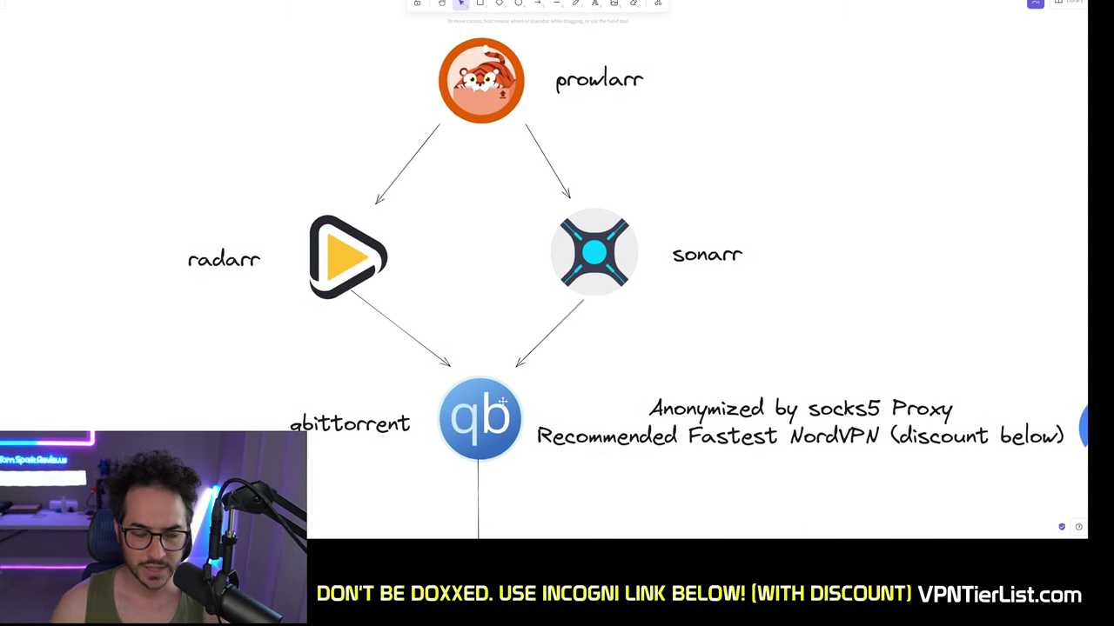
scroll(635, 382, left, 1)
scroll(635, 382, down, 3)
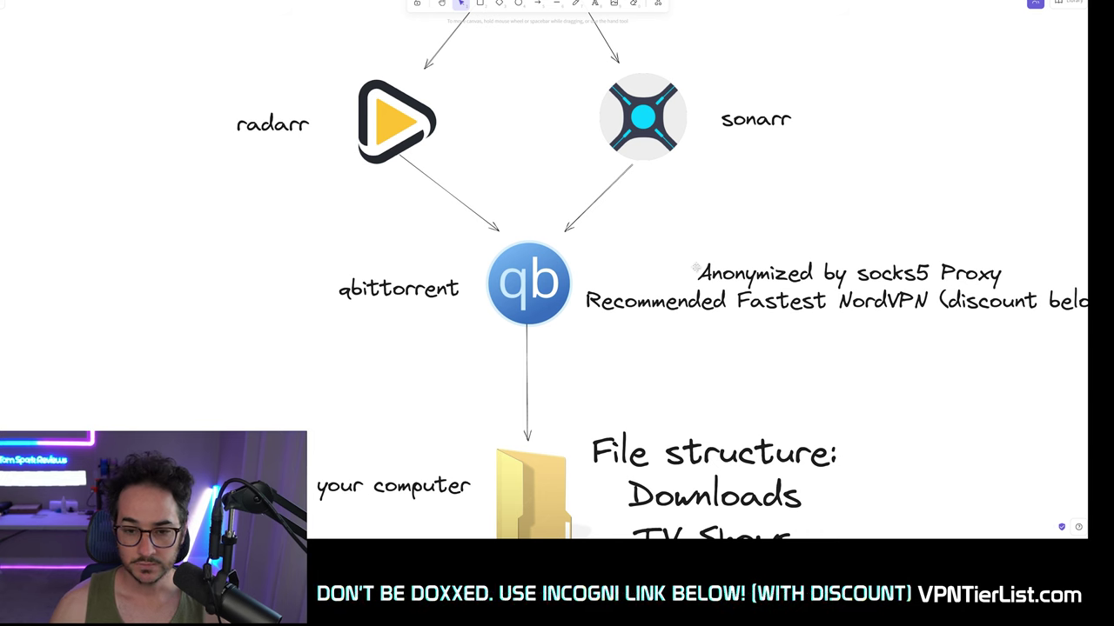
drag(699, 277, 484, 274)
scroll(484, 273, right, 2)
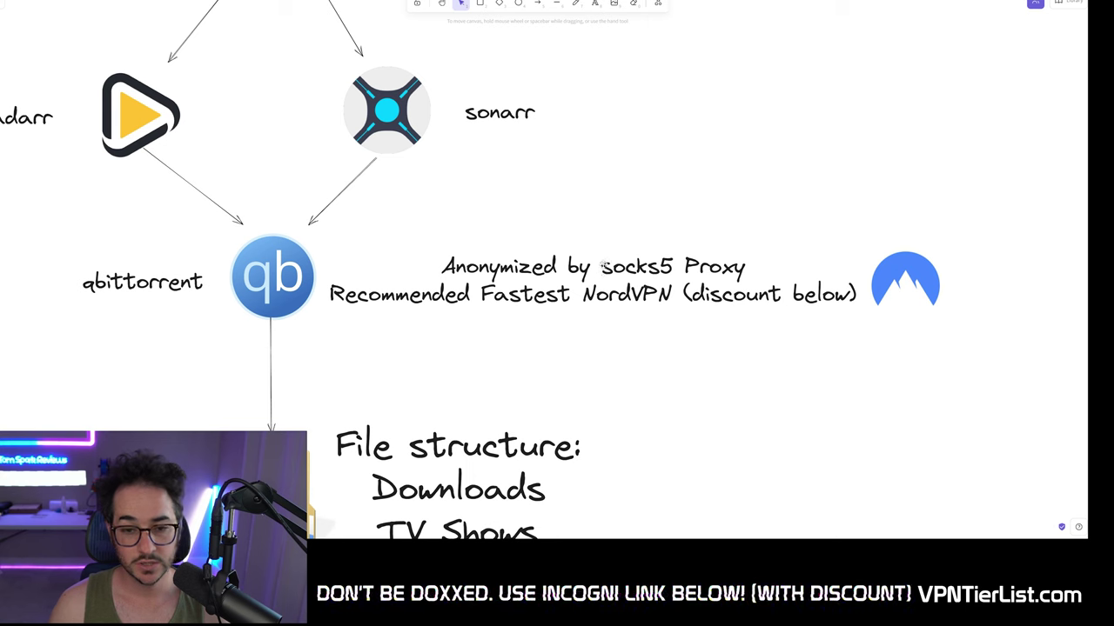
scroll(572, 259, left, 5)
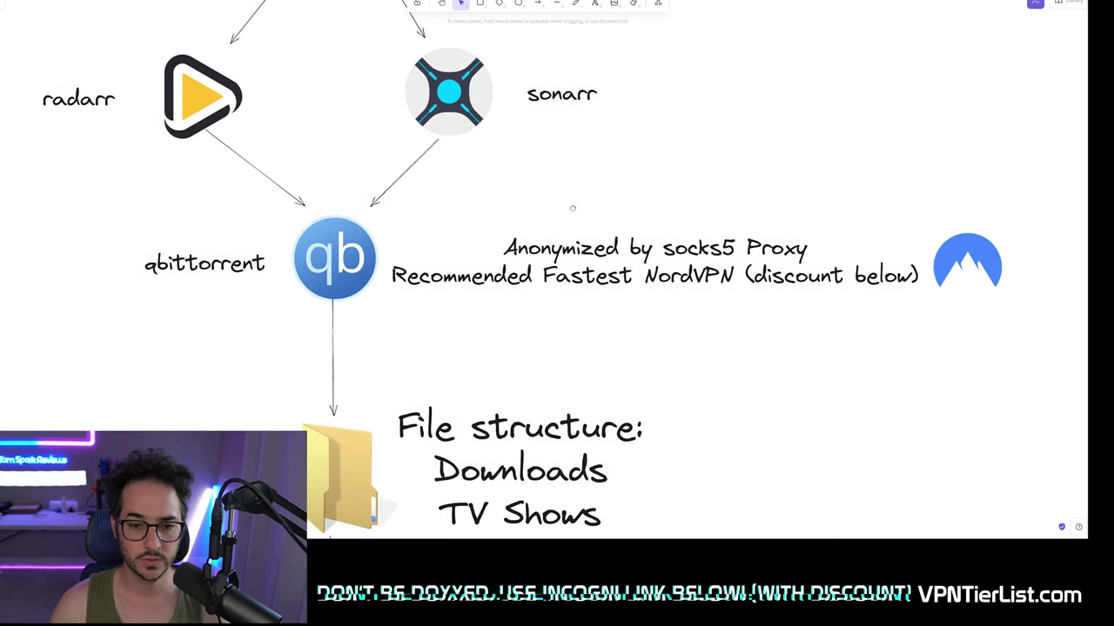
scroll(697, 153, left, 5)
scroll(697, 153, down, 3)
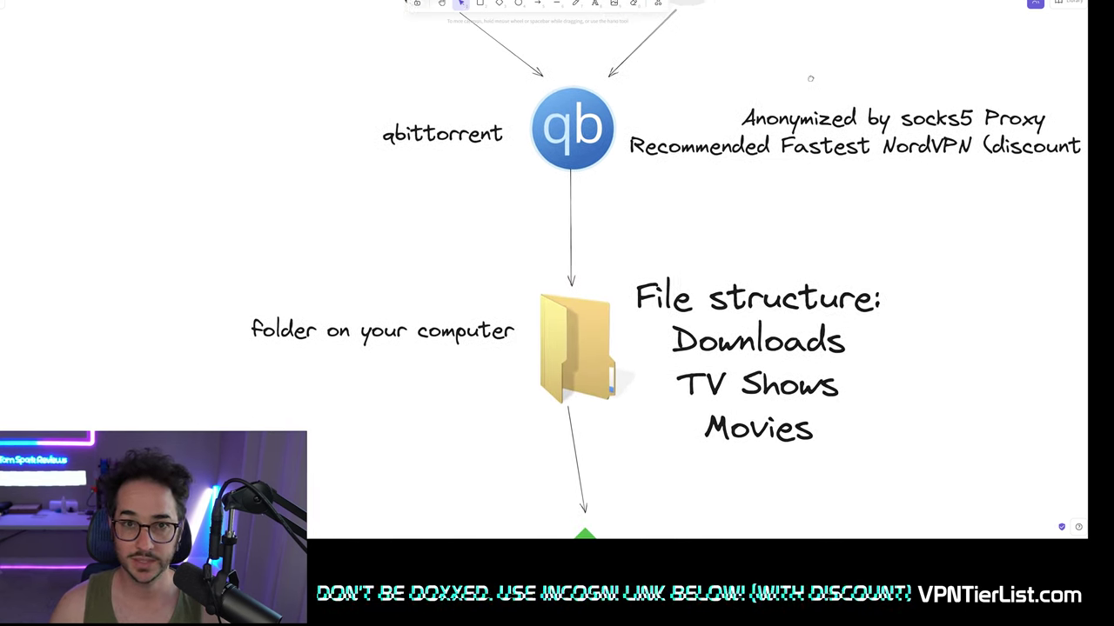
scroll(667, 271, down, 2)
scroll(667, 271, right, 1)
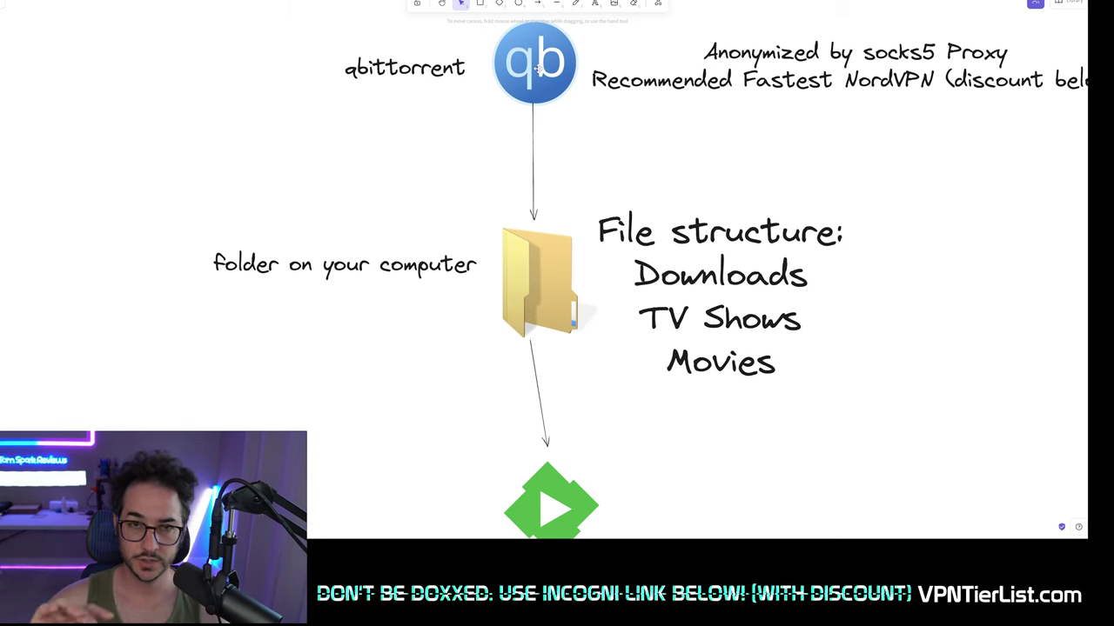
- Select the File structure text and the qBittorrent icon, then clear the selection
click(766, 275)
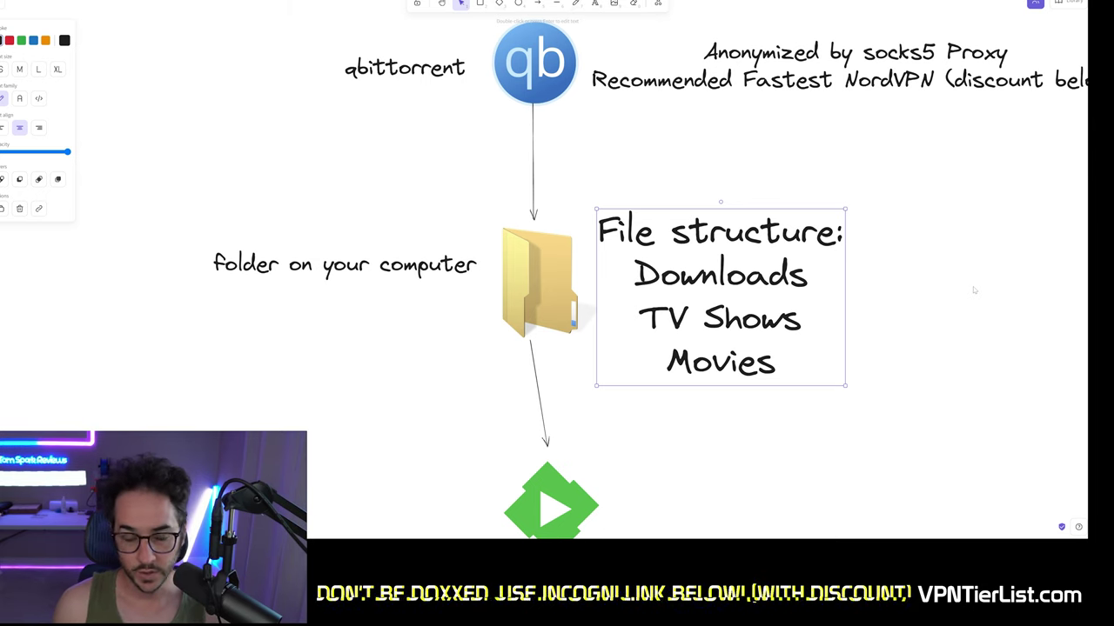
click(943, 321)
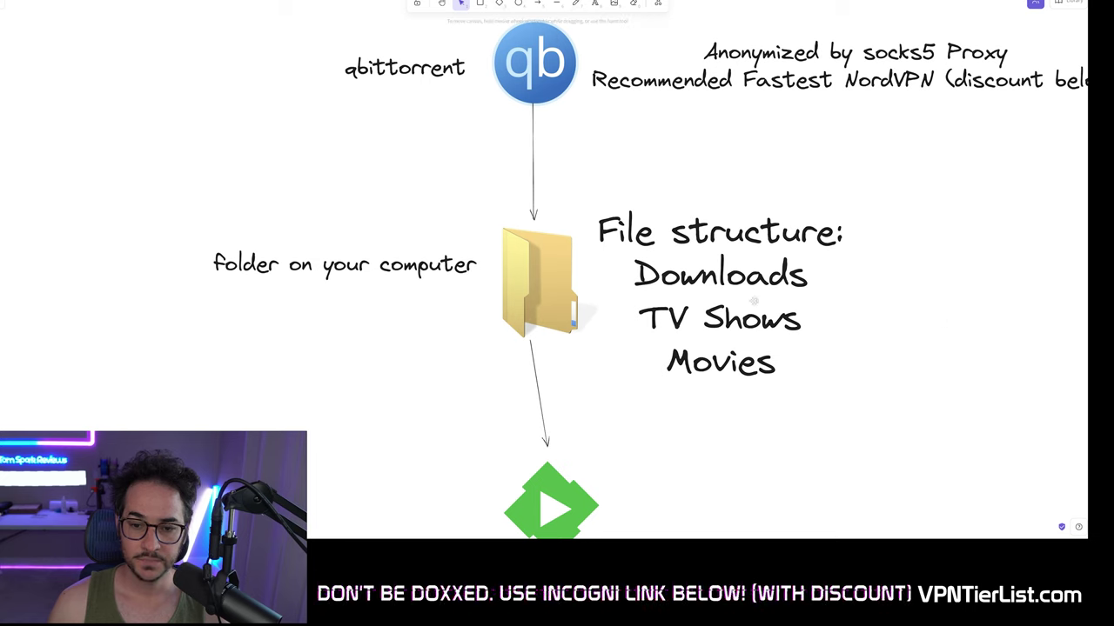
click(724, 255)
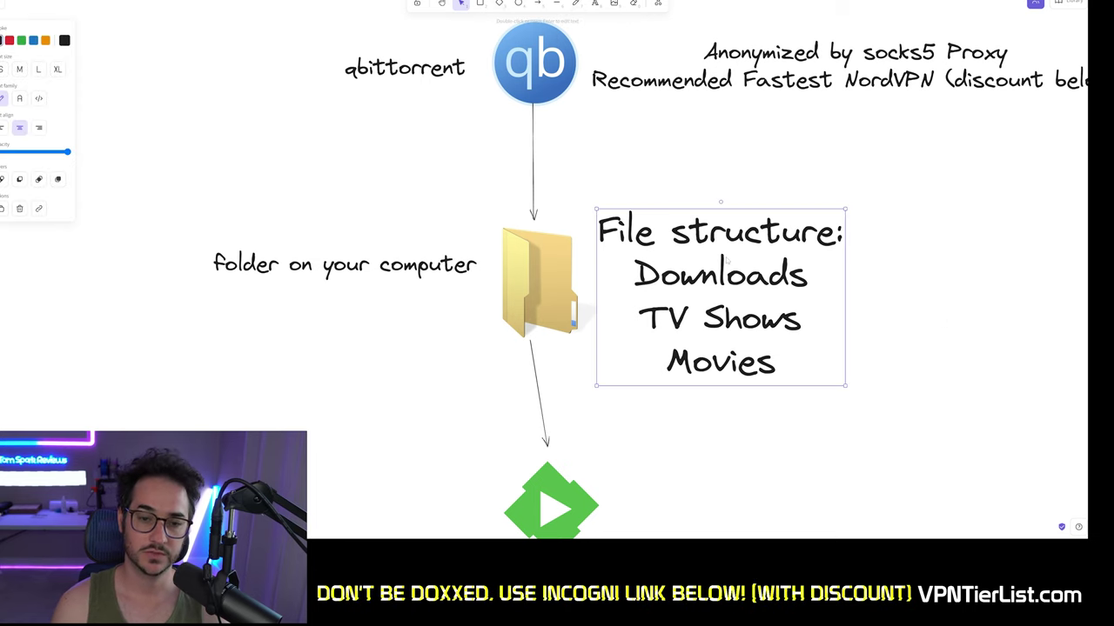
click(568, 62)
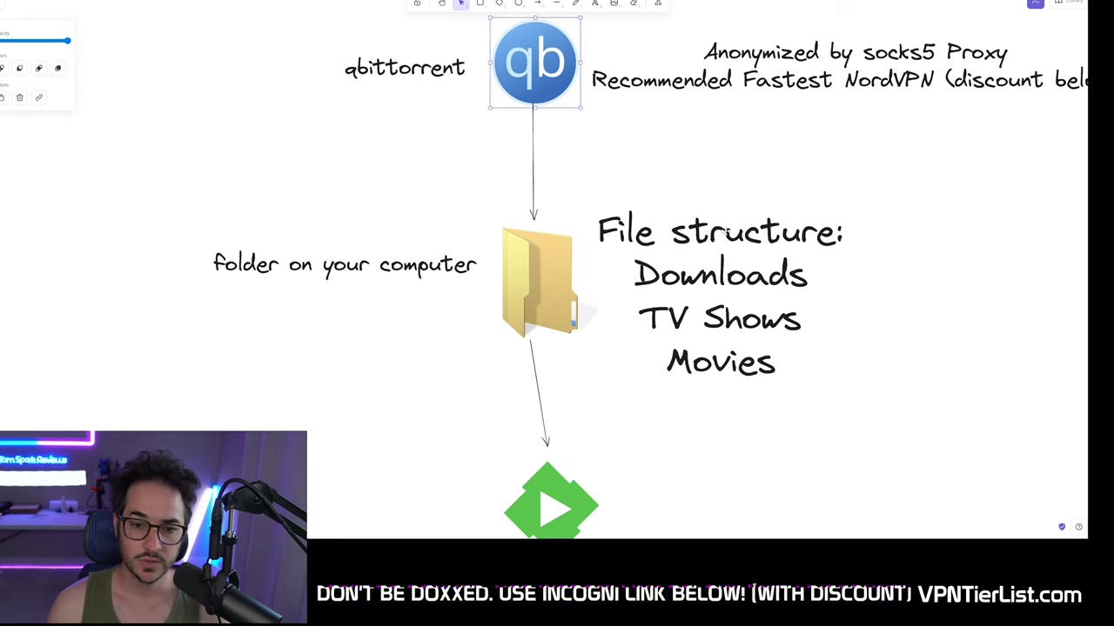
click(728, 277)
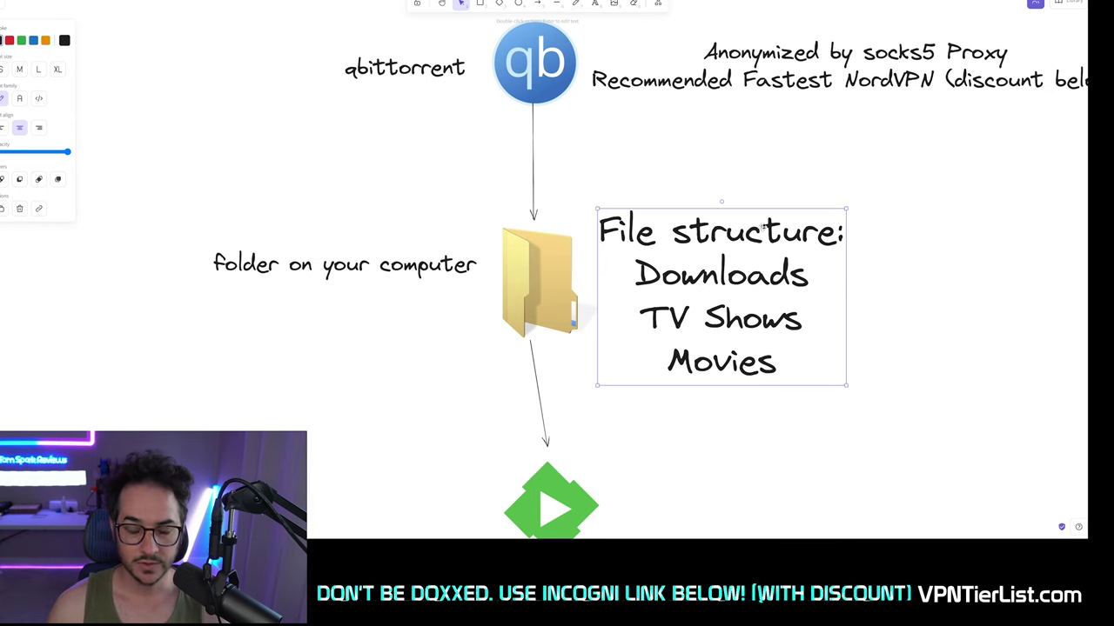
scroll(796, 258, down, 1)
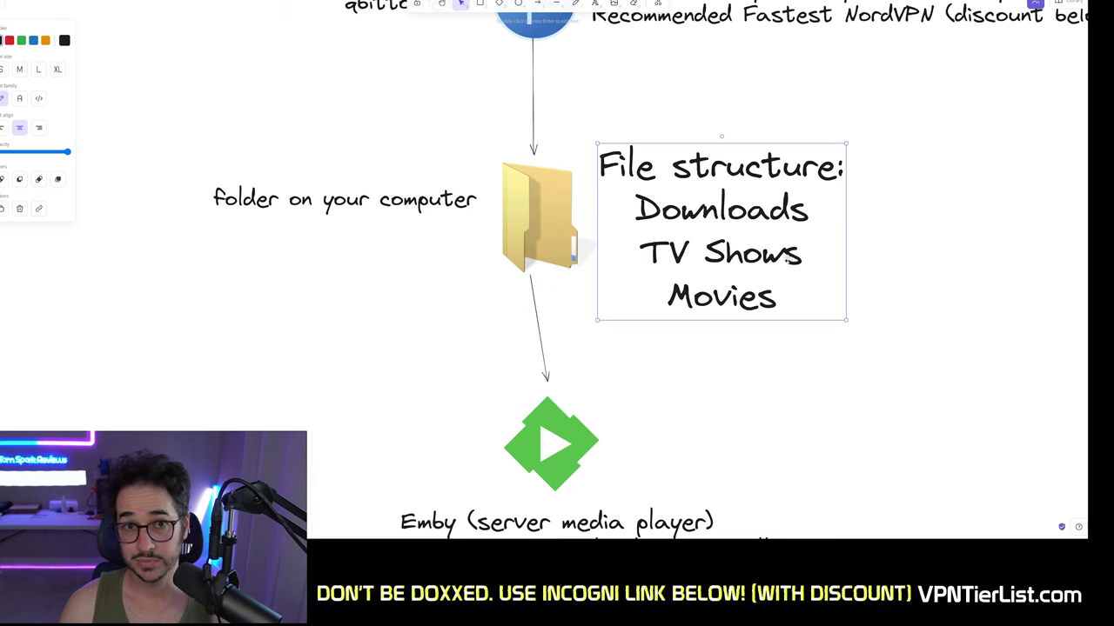
key(Escape)
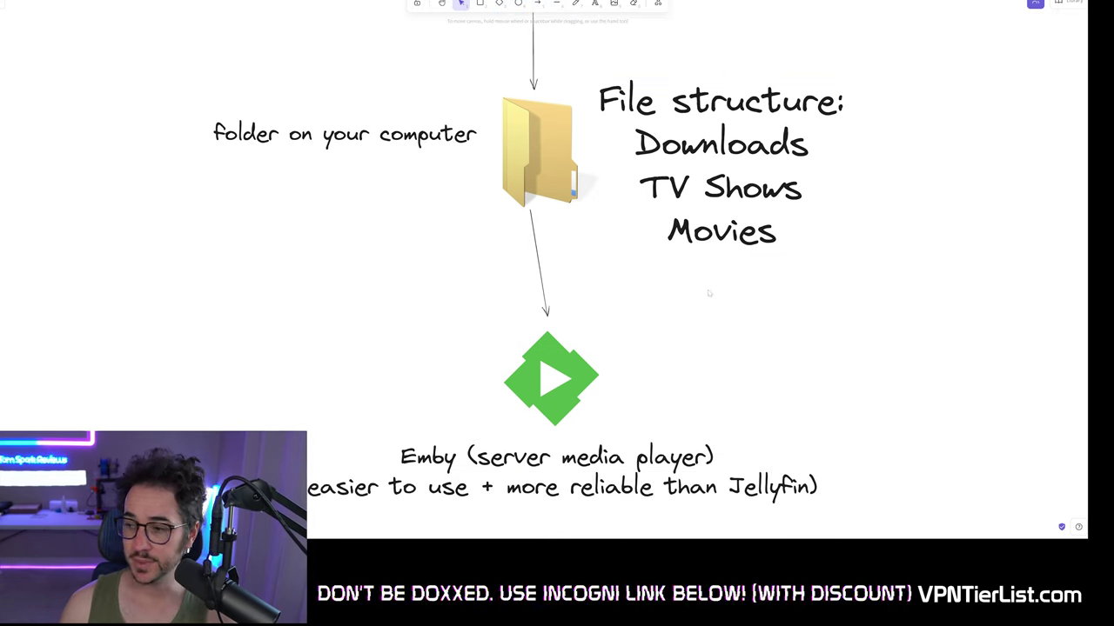
- Scroll the canvas and select the numbered 12-step setup list text block
scroll(706, 296, down, 3)
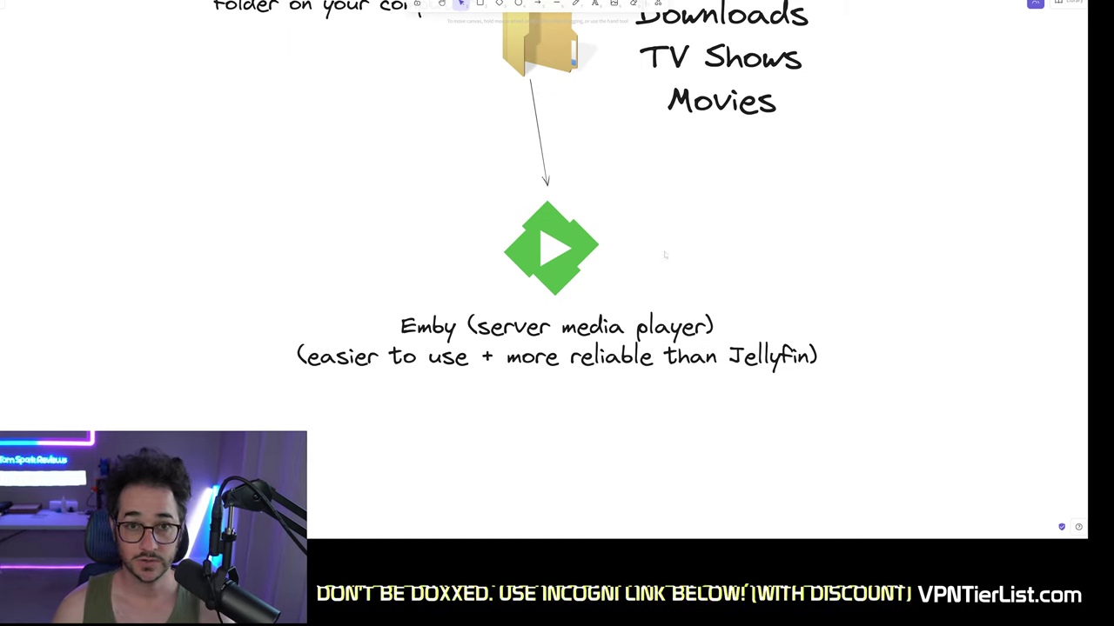
scroll(668, 281, up, 1)
scroll(671, 281, up, 9)
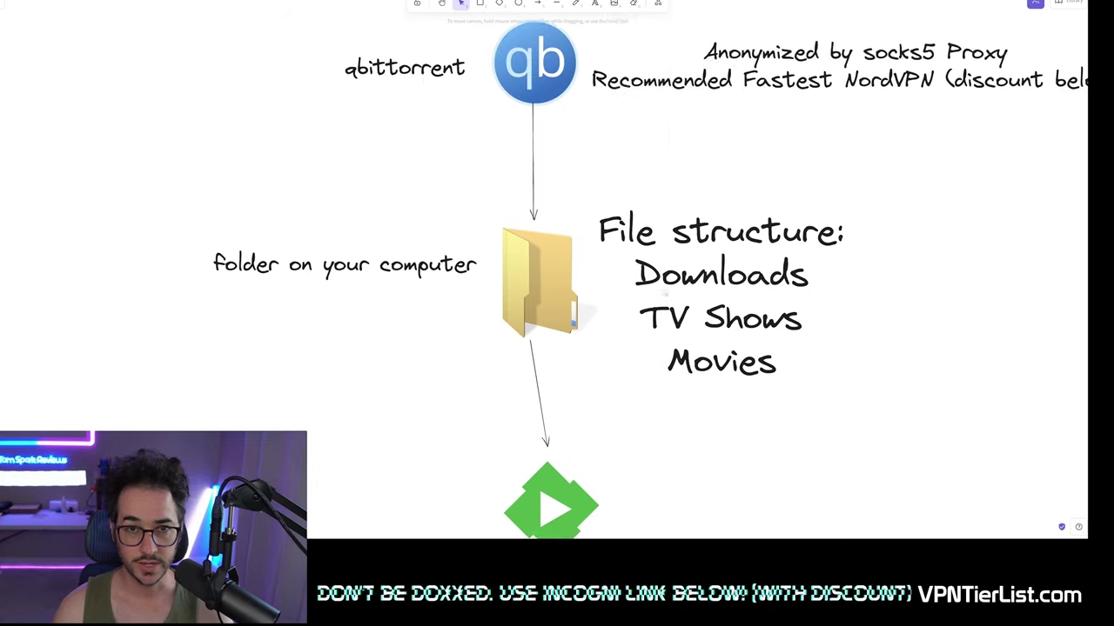
ctrl+scroll(657, 264, down, 5)
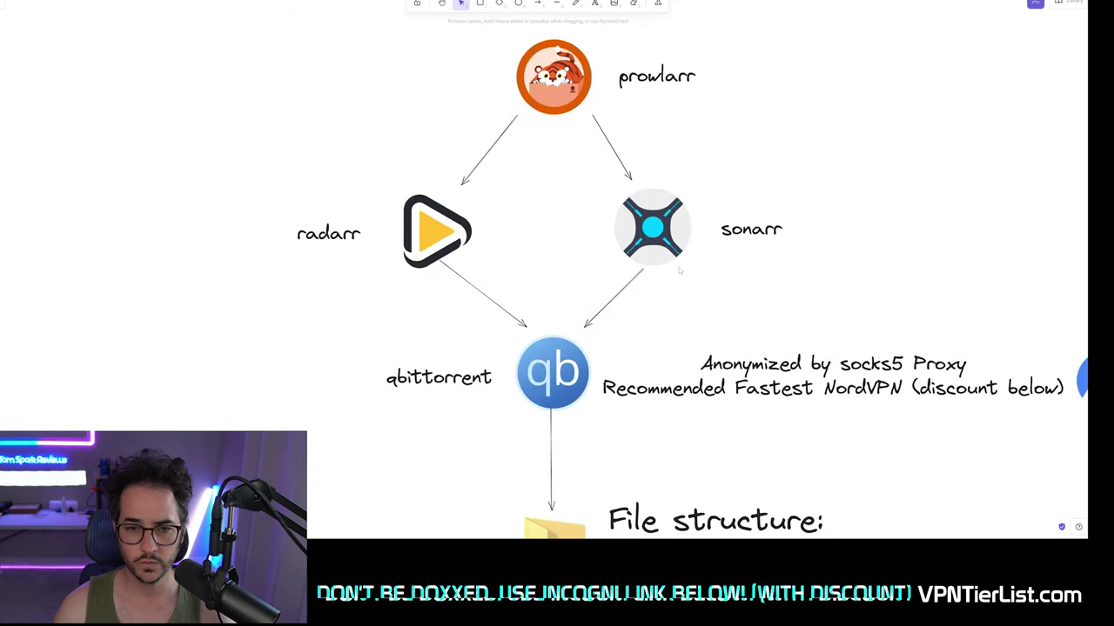
scroll(645, 244, down, 2)
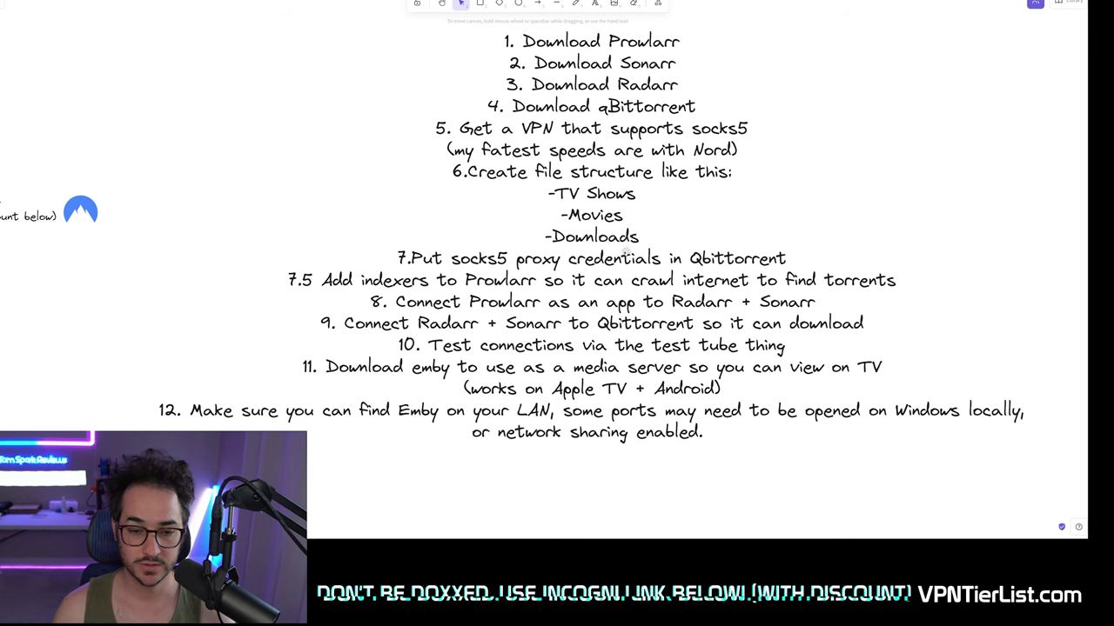
click(621, 257)
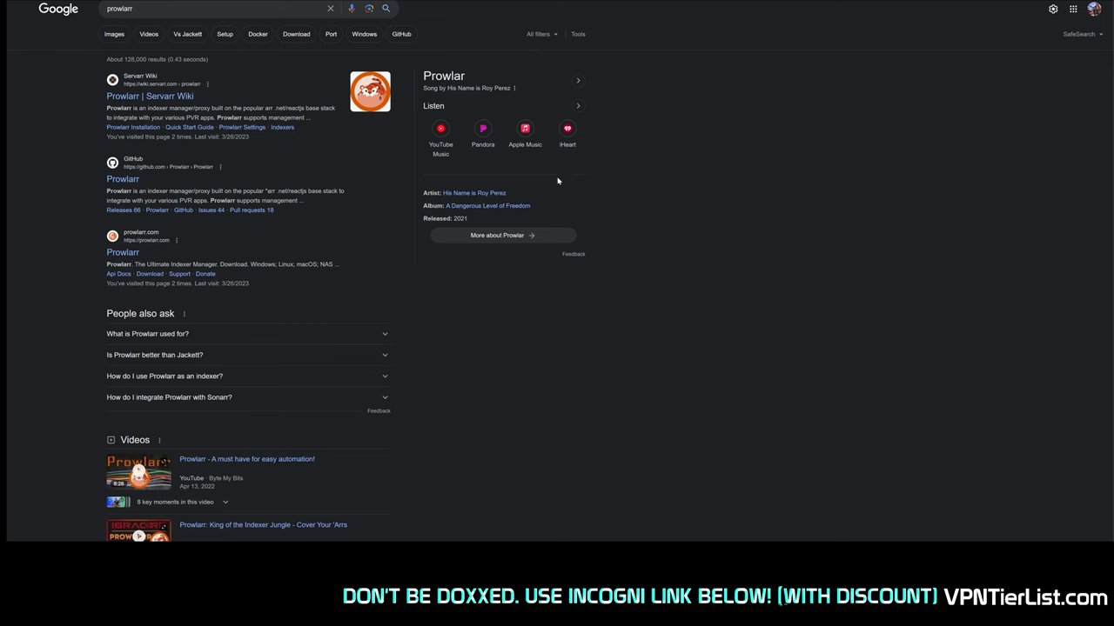
- Open the Prowlarr repository on GitHub and browse its page
click(125, 181)
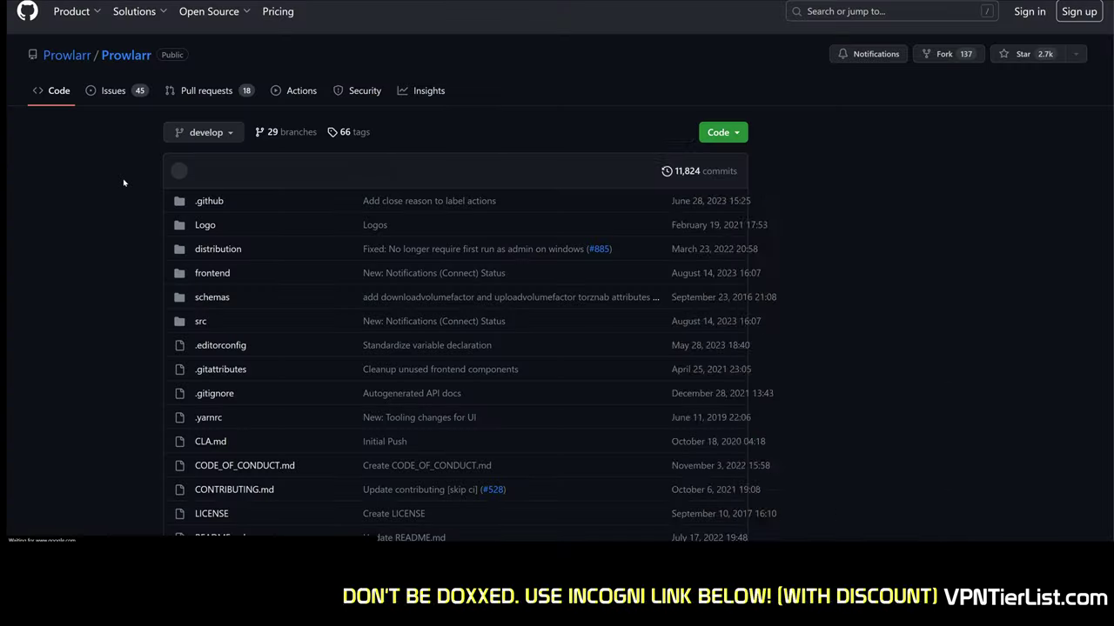
scroll(139, 210, down, 3)
scroll(141, 211, down, 4)
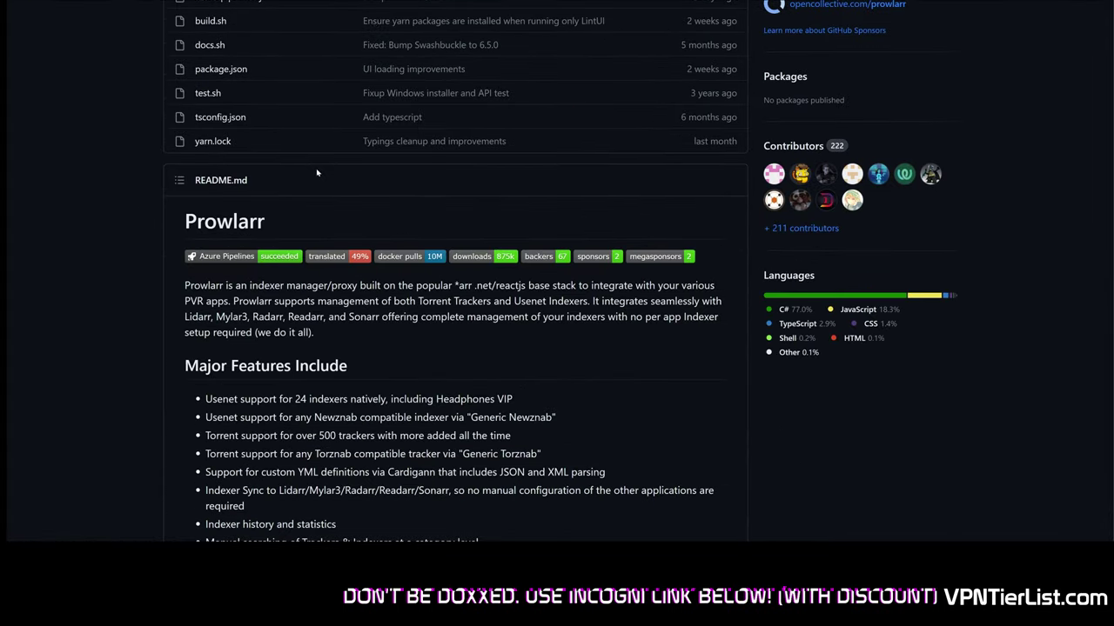
scroll(221, 219, up, 3)
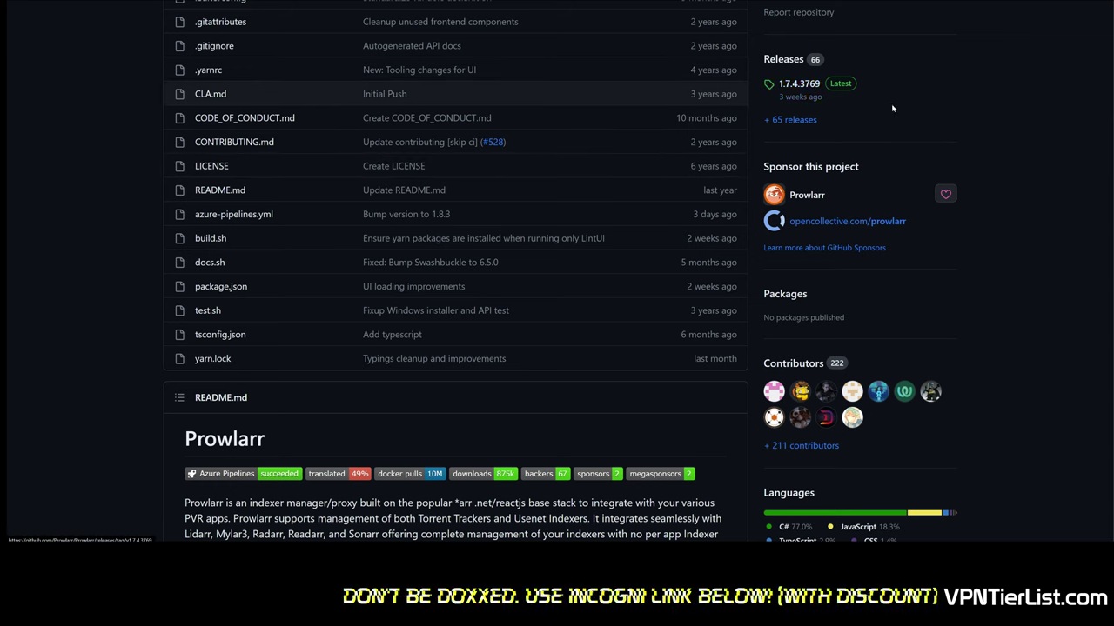
scroll(553, 238, down, 4)
scroll(554, 238, up, 4)
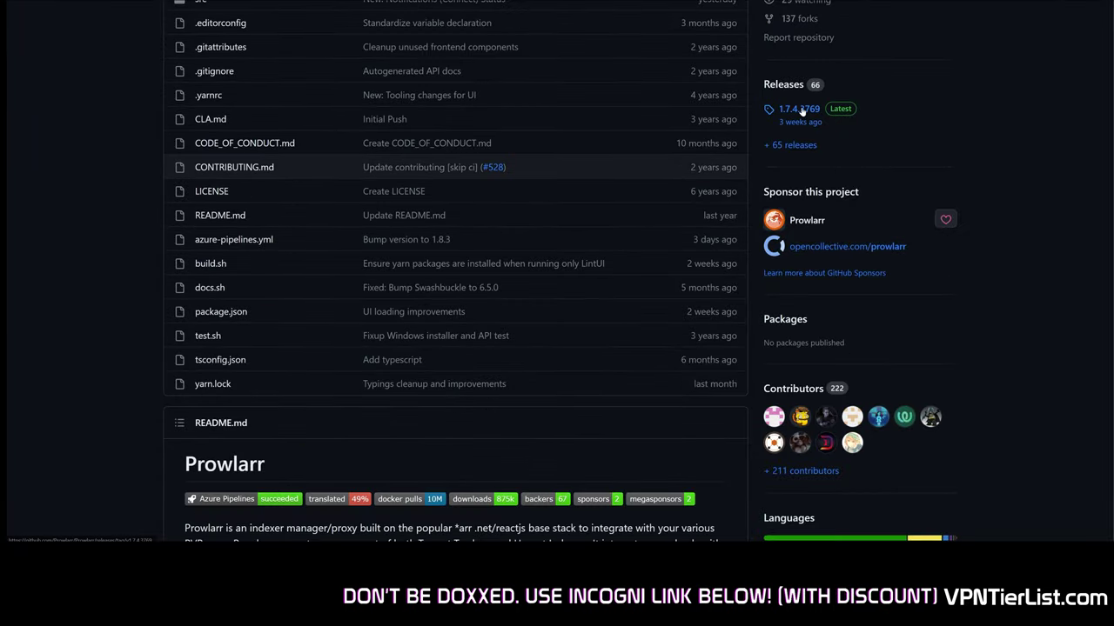
- Open the Prowlarr 1.7.4.3769 release and scroll down to its Assets list
click(799, 109)
scroll(552, 320, down, 3)
scroll(563, 312, down, 2)
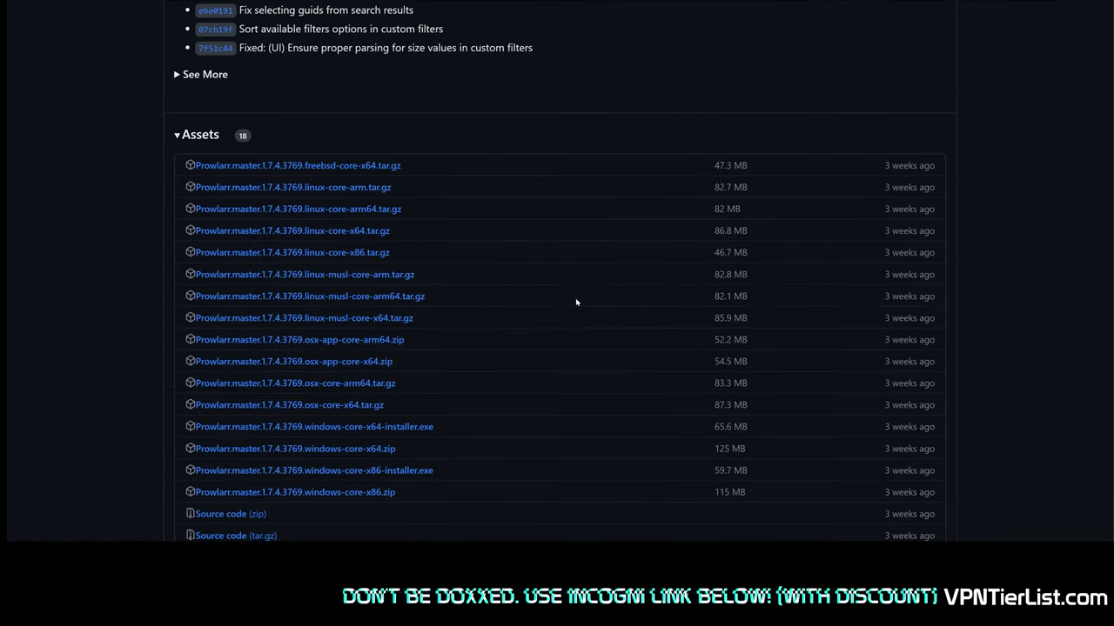
scroll(637, 270, down, 2)
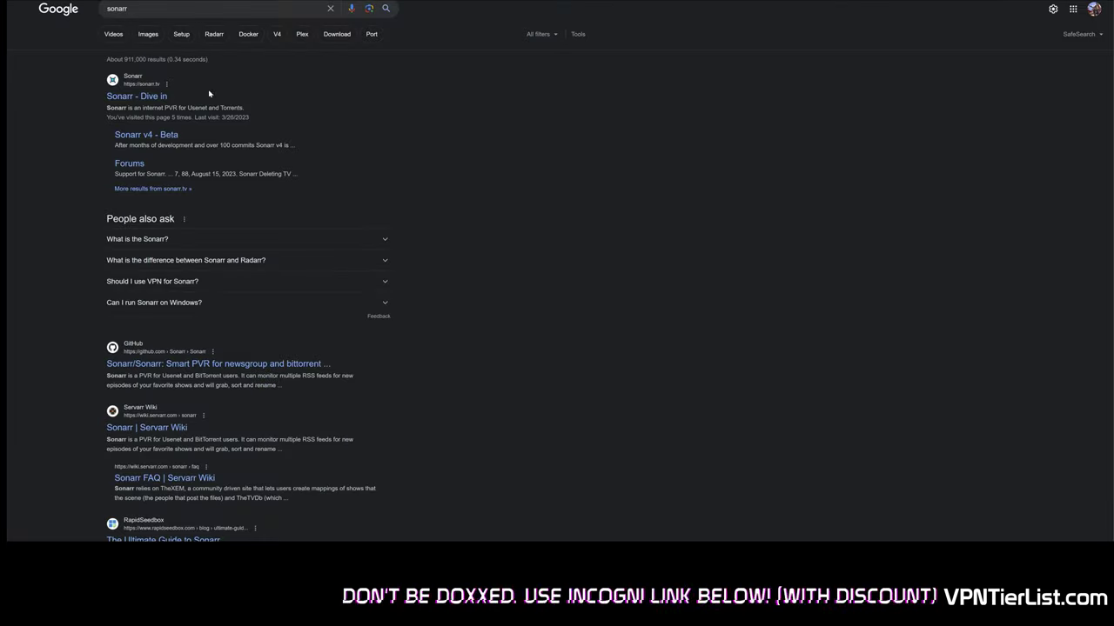
- Open sonarr.tv from the search results and jump to the Download Sonarr v3 section
click(145, 96)
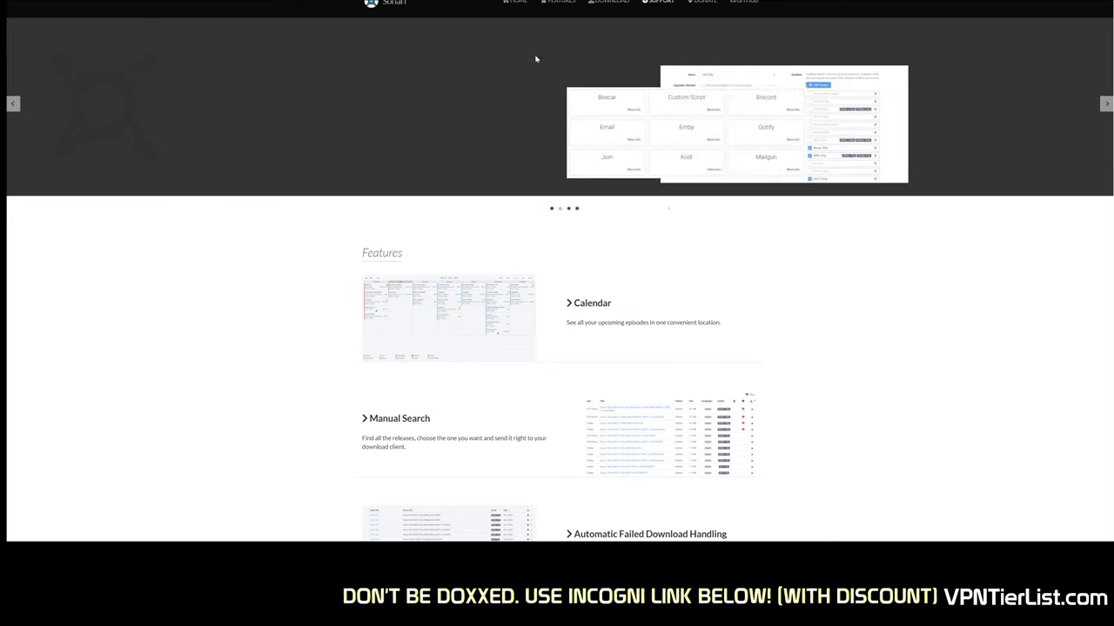
scroll(806, 110, down, 3)
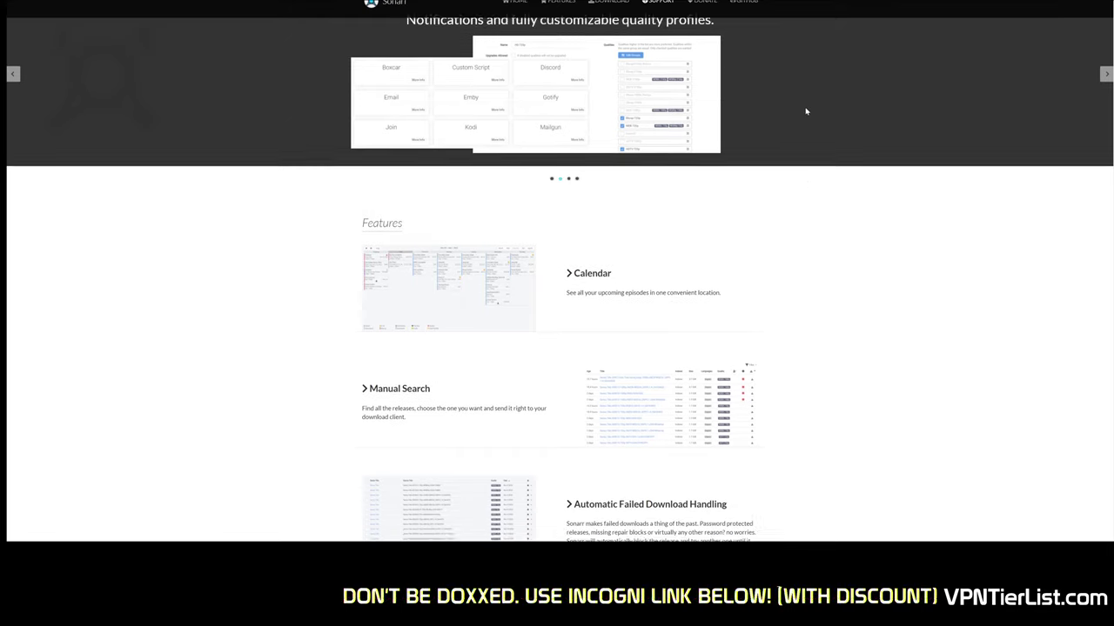
scroll(810, 122, up, 3)
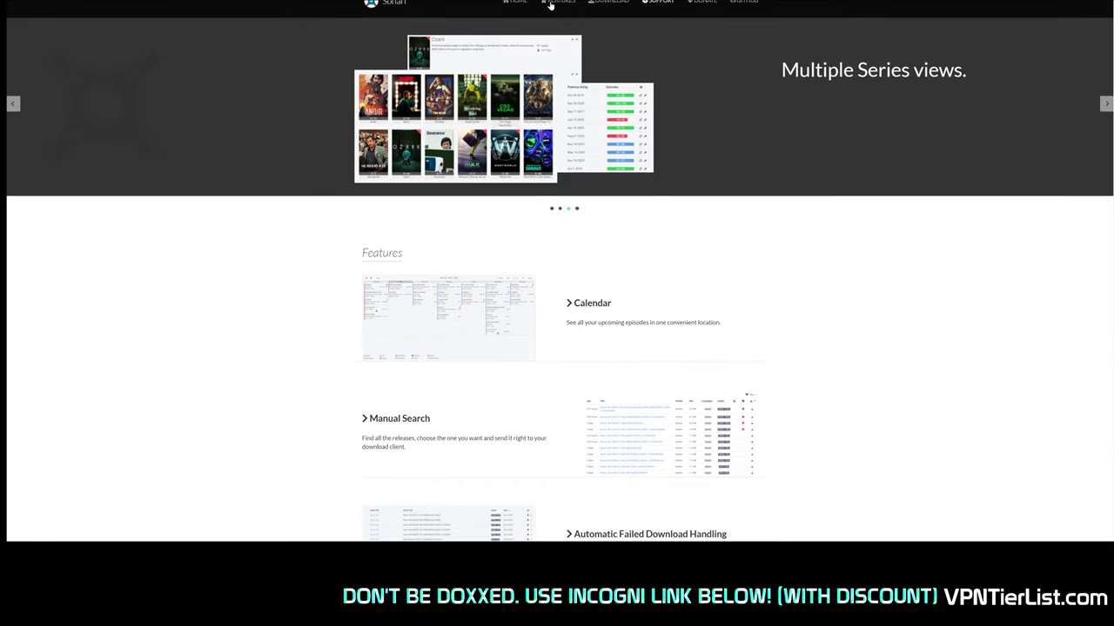
click(606, 3)
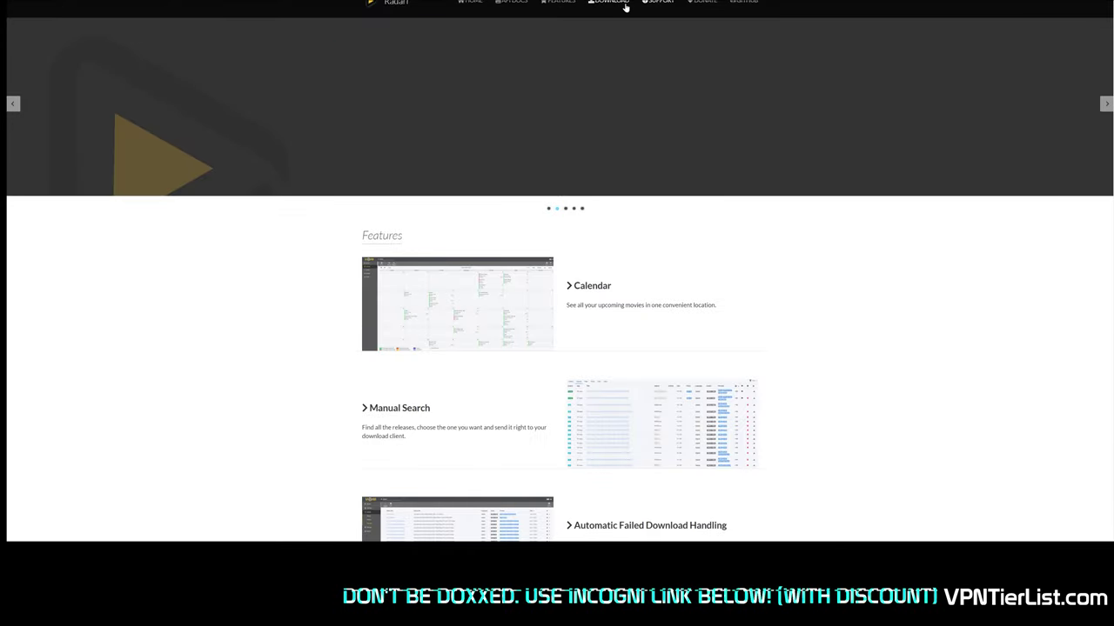
- Jump to Radarr's Download section with the Windows x64 and x86 installers
click(626, 4)
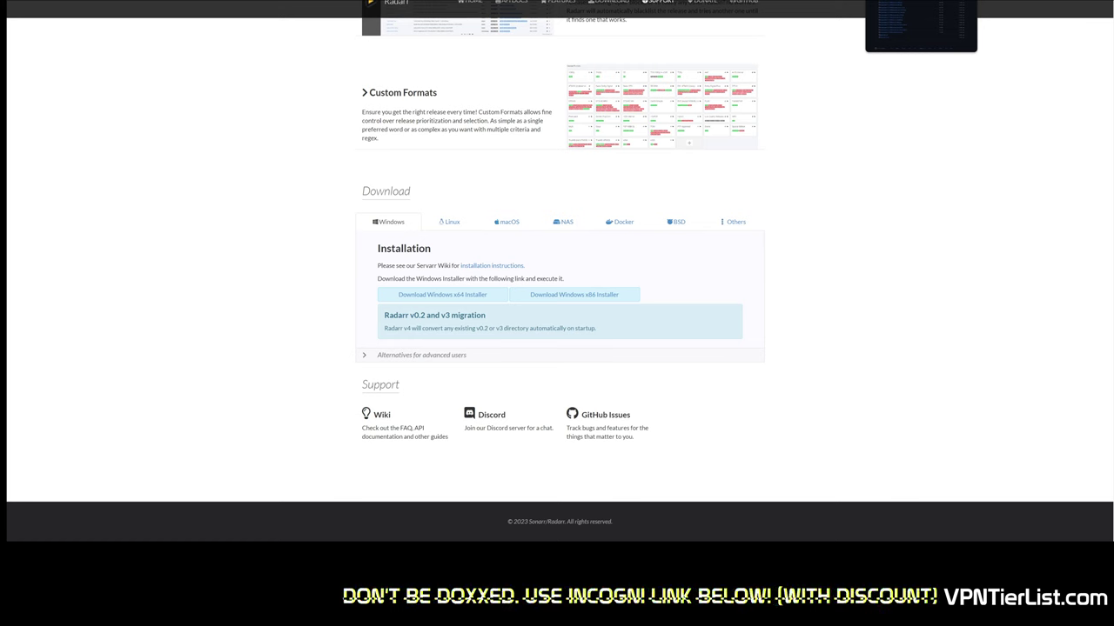
key(ctrl+Tab)
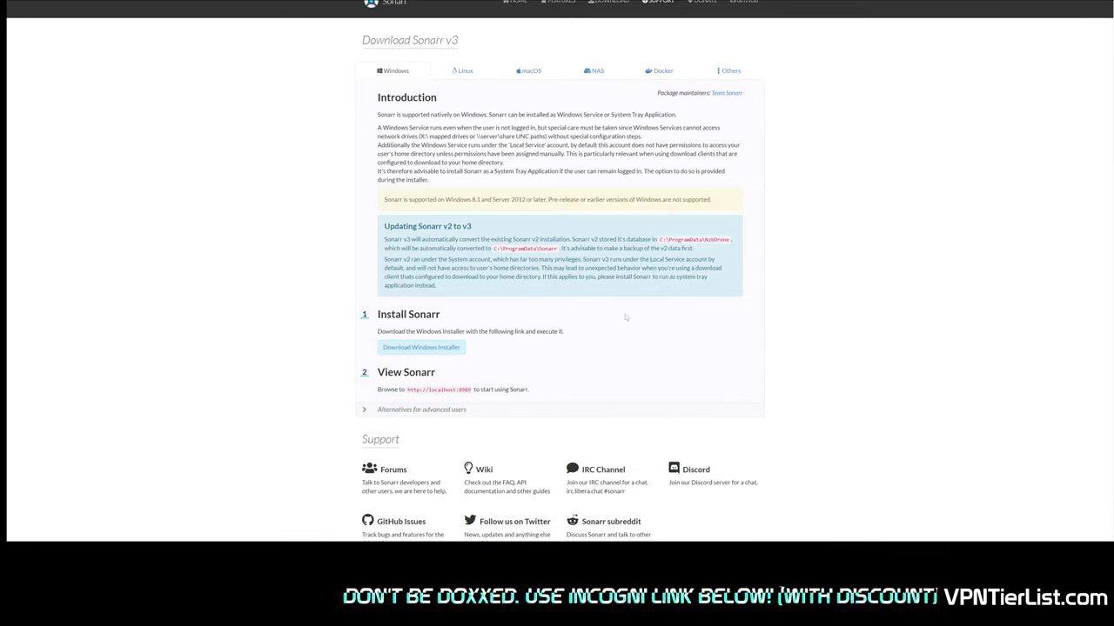
scroll(625, 317, down, 1)
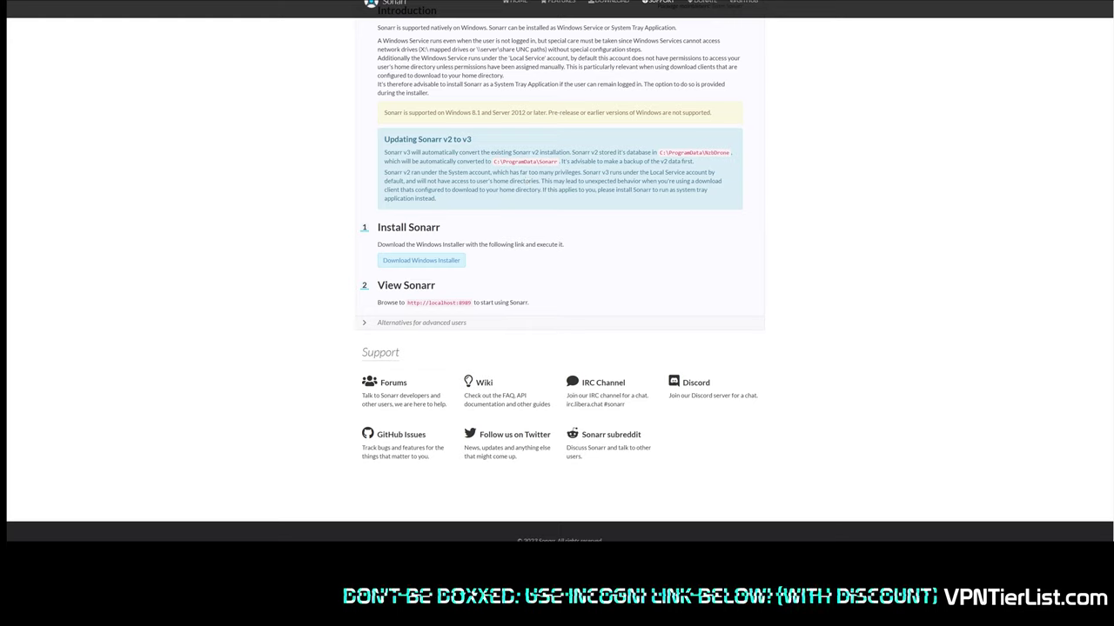
drag(471, 303, 409, 303)
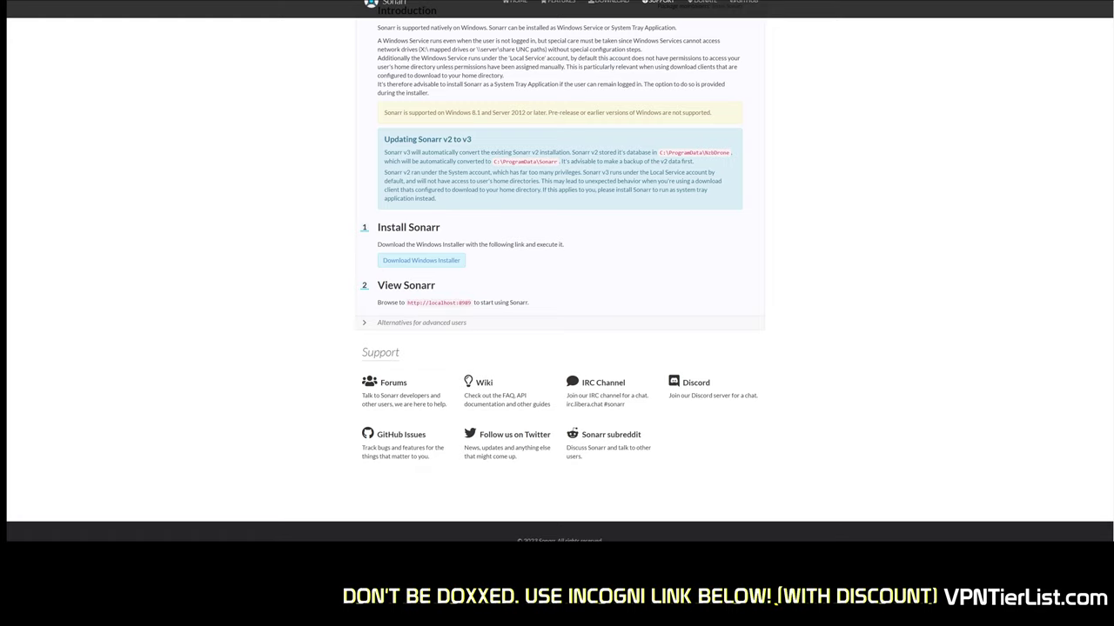
drag(407, 302, 470, 301)
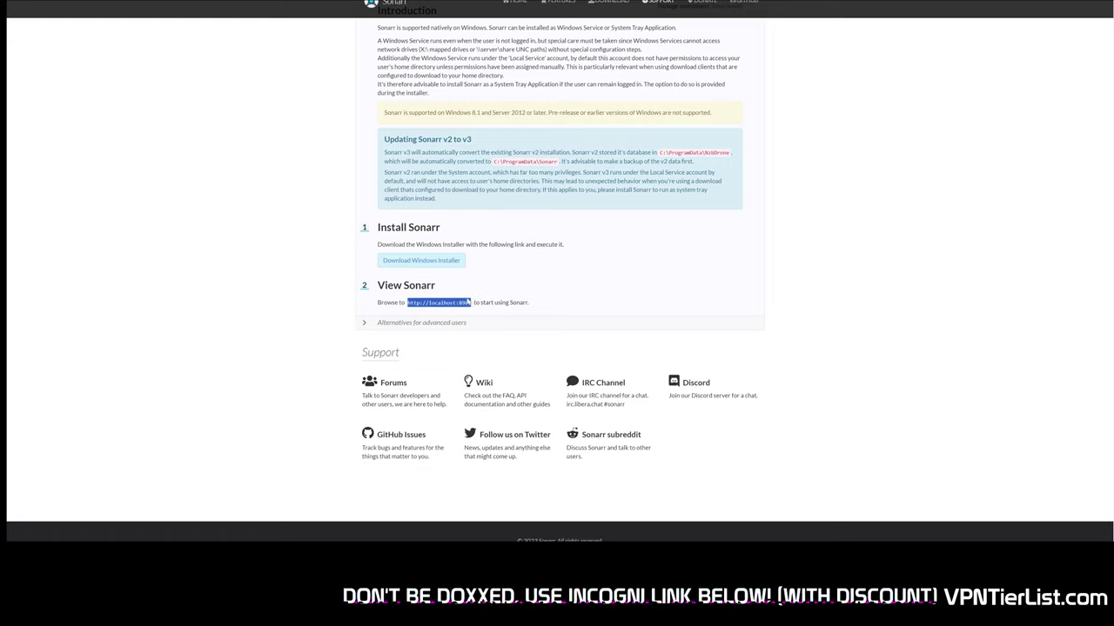
click(533, 261)
- Review the Sonarr Windows installation steps on the download page
scroll(550, 271, up, 3)
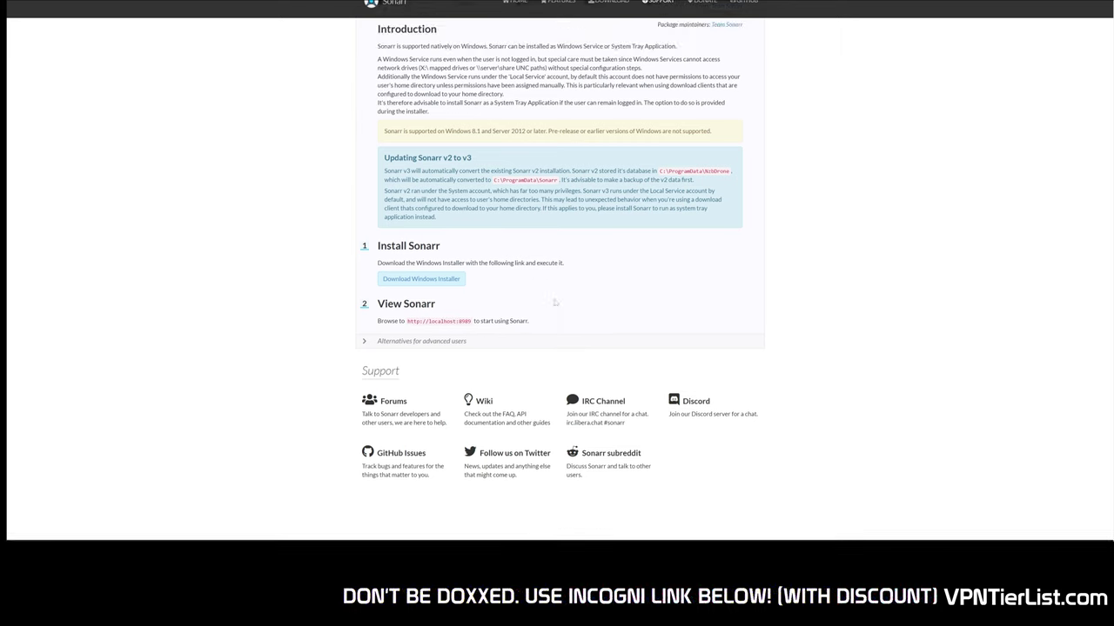
scroll(596, 376, down, 2)
scroll(644, 350, up, 2)
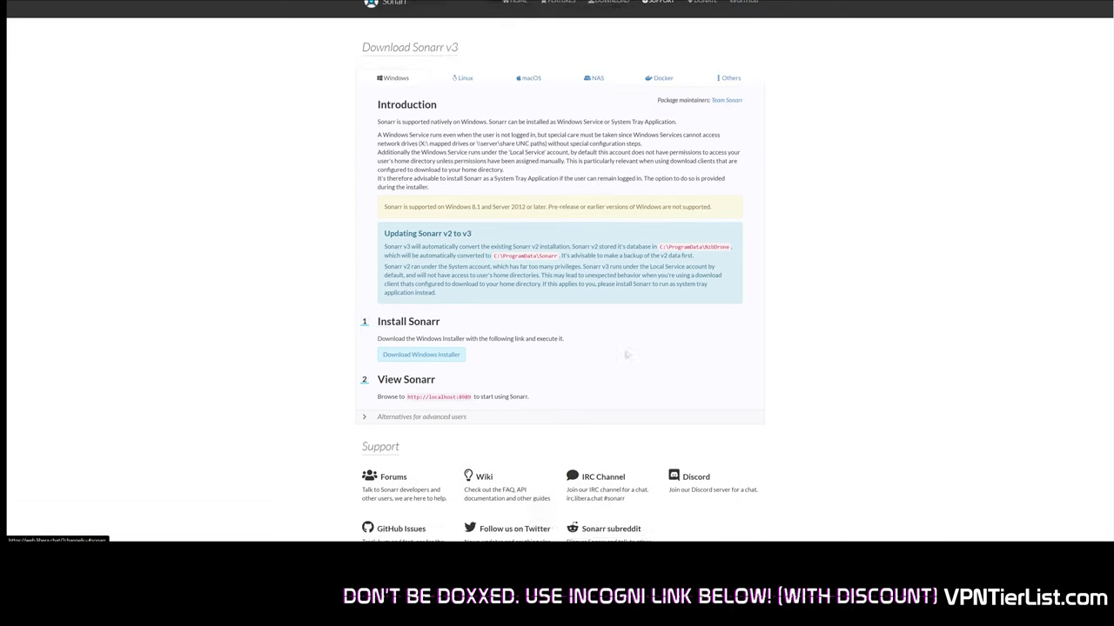
scroll(728, 322, up, 6)
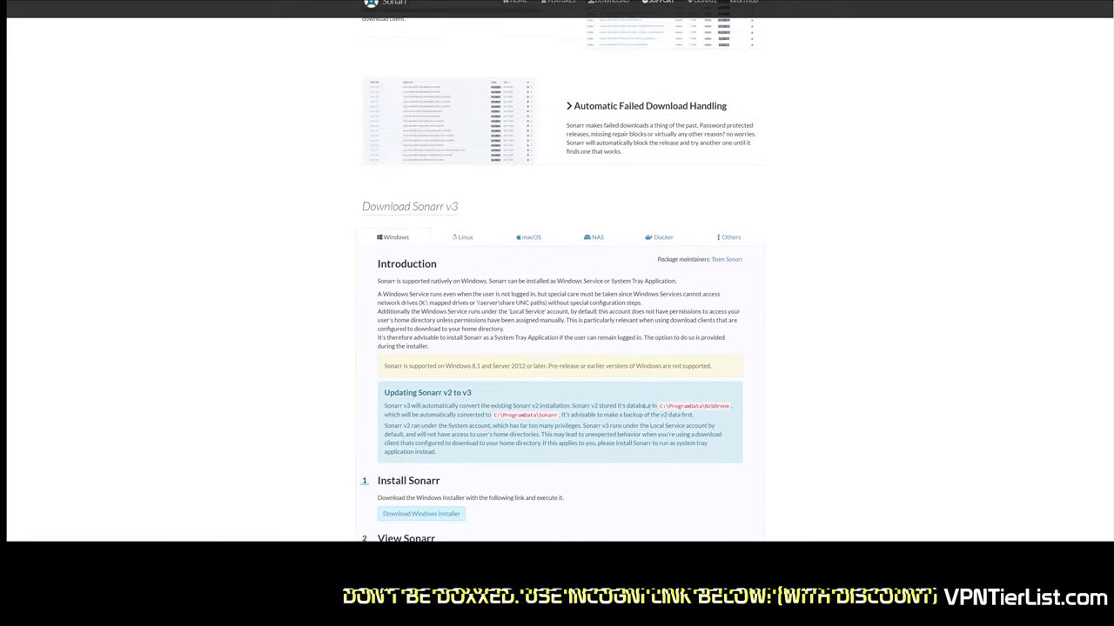
scroll(696, 271, down, 9)
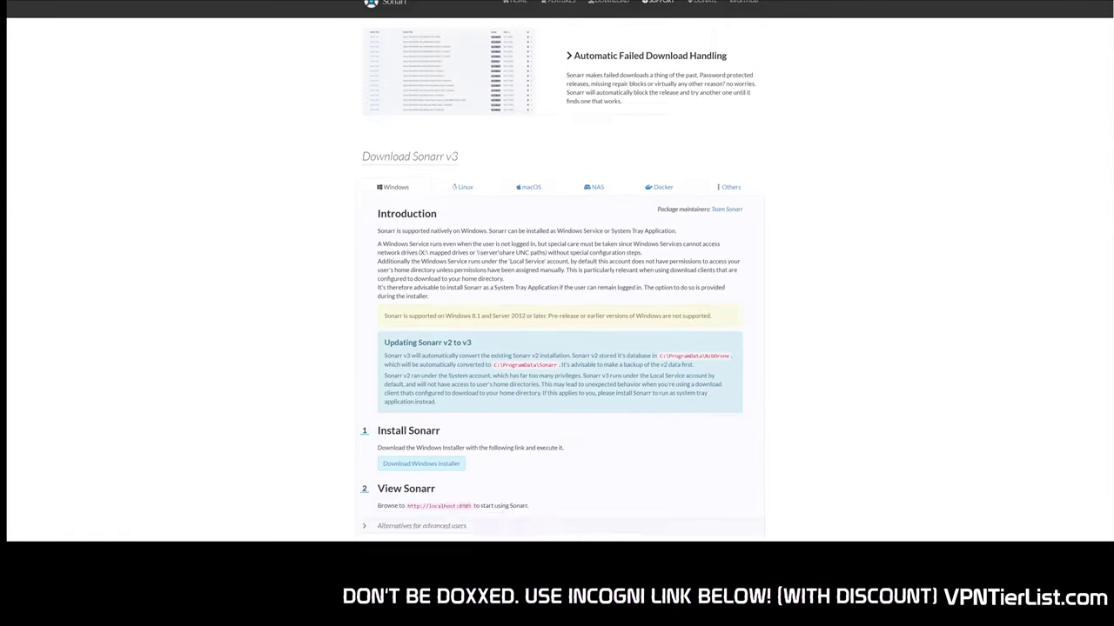
scroll(665, 285, up, 2)
scroll(668, 285, up, 4)
scroll(747, 278, down, 5)
scroll(783, 283, down, 1)
scroll(827, 286, up, 2)
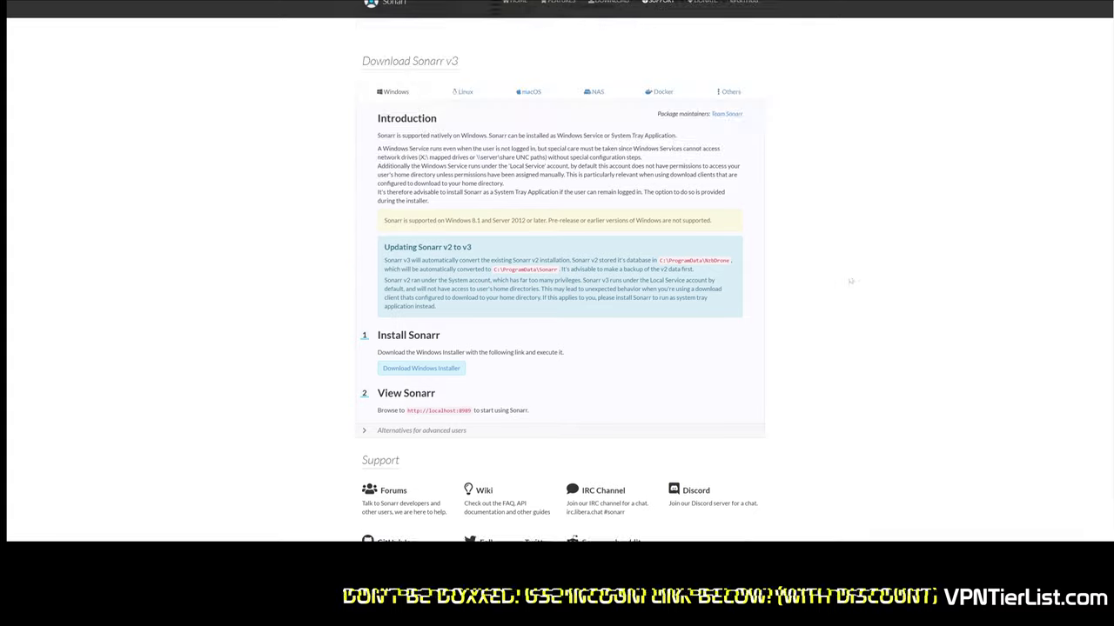
scroll(974, 280, down, 2)
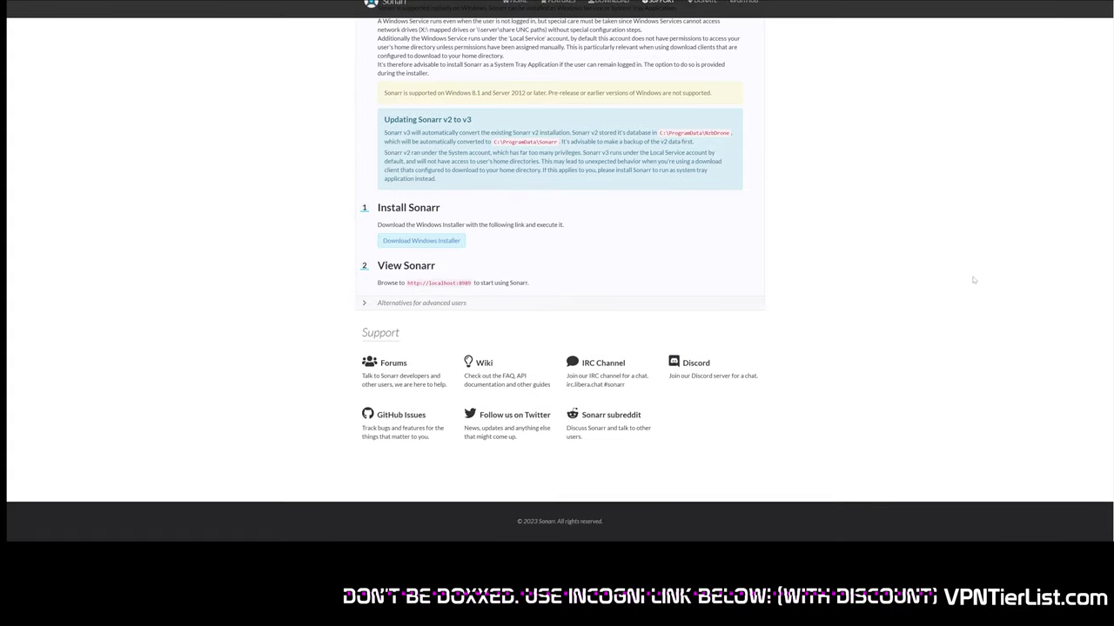
scroll(967, 282, up, 10)
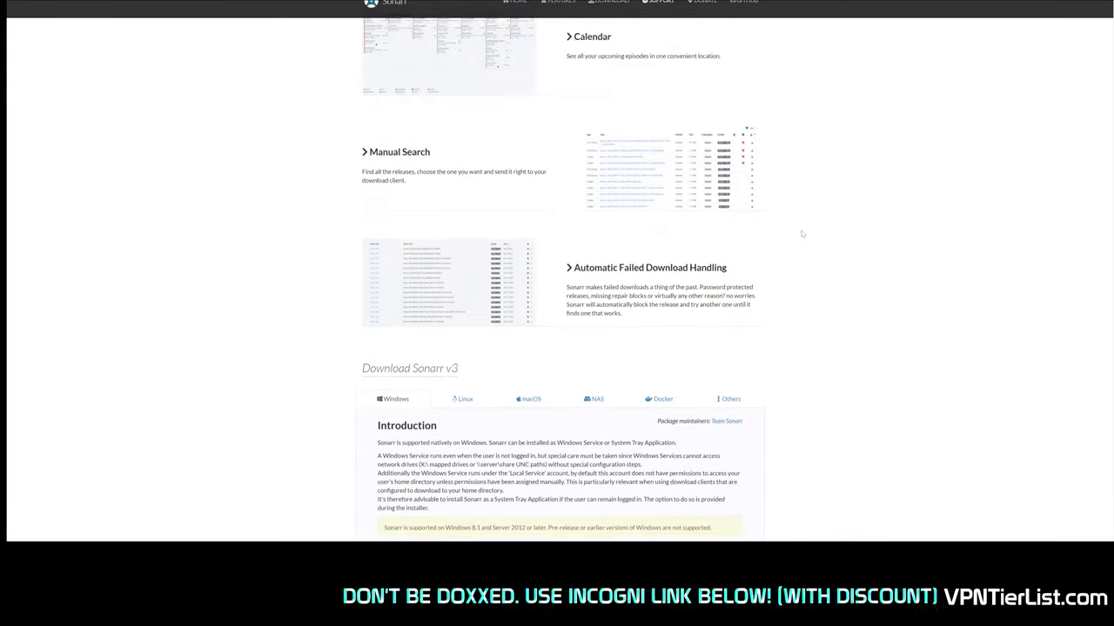
scroll(818, 230, up, 1)
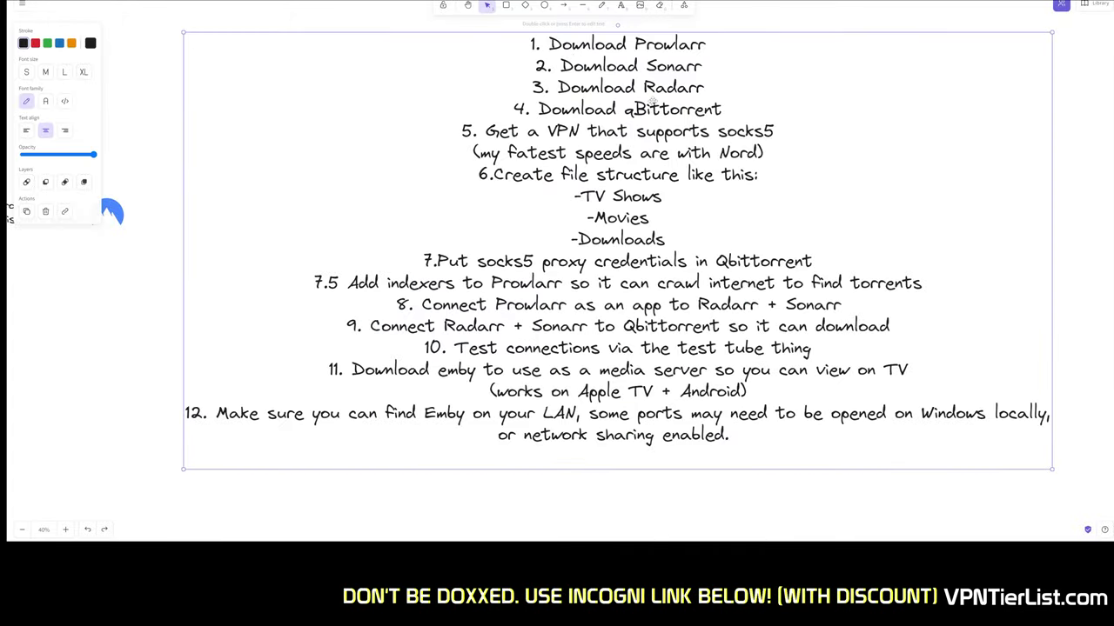
scroll(703, 129, up, 2)
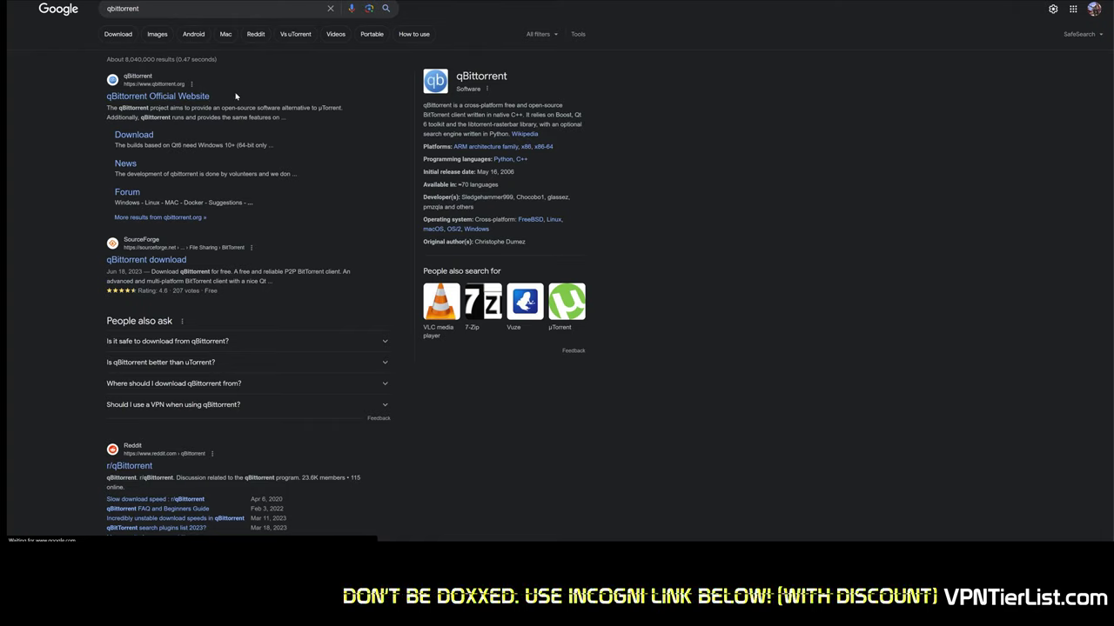
- Open the official qBittorrent site's Downloads page offering v4.5.4 installers
click(167, 98)
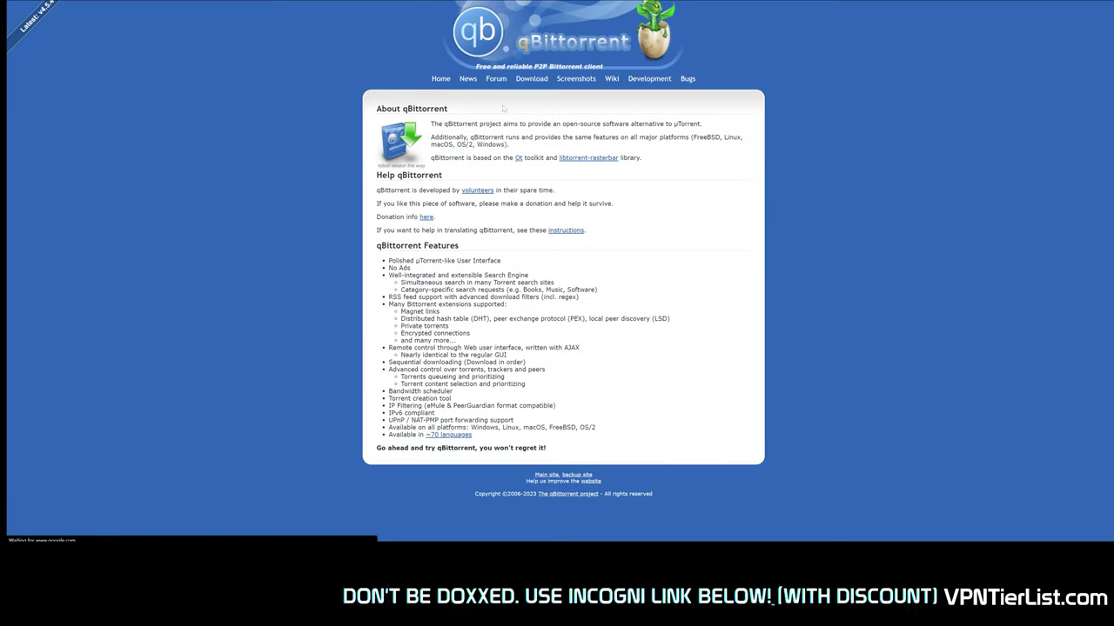
click(533, 80)
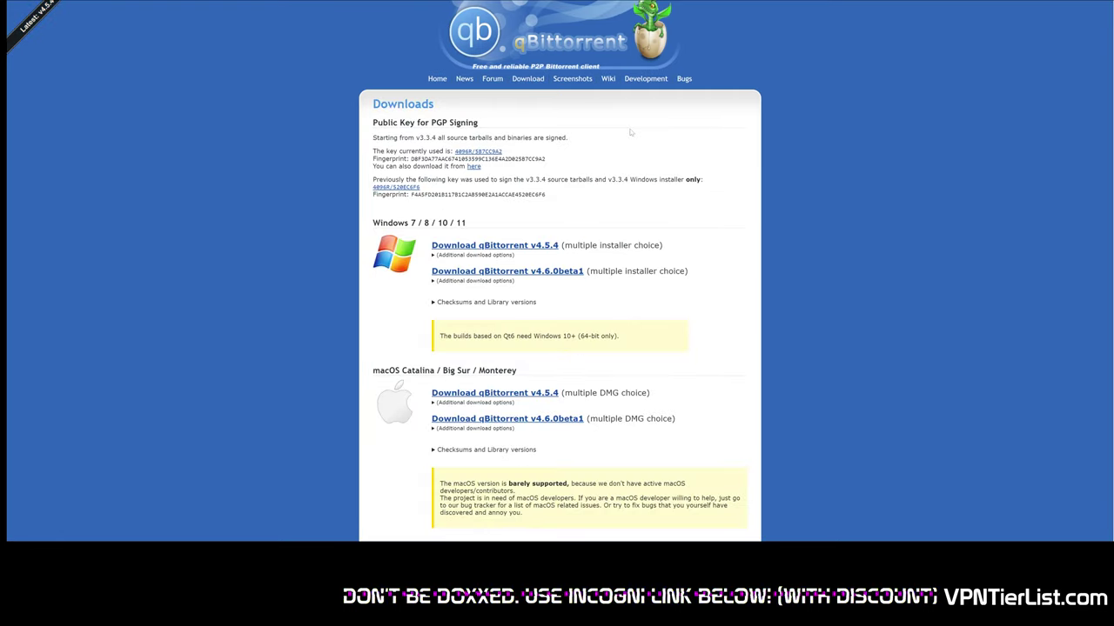
scroll(768, 122, down, 1)
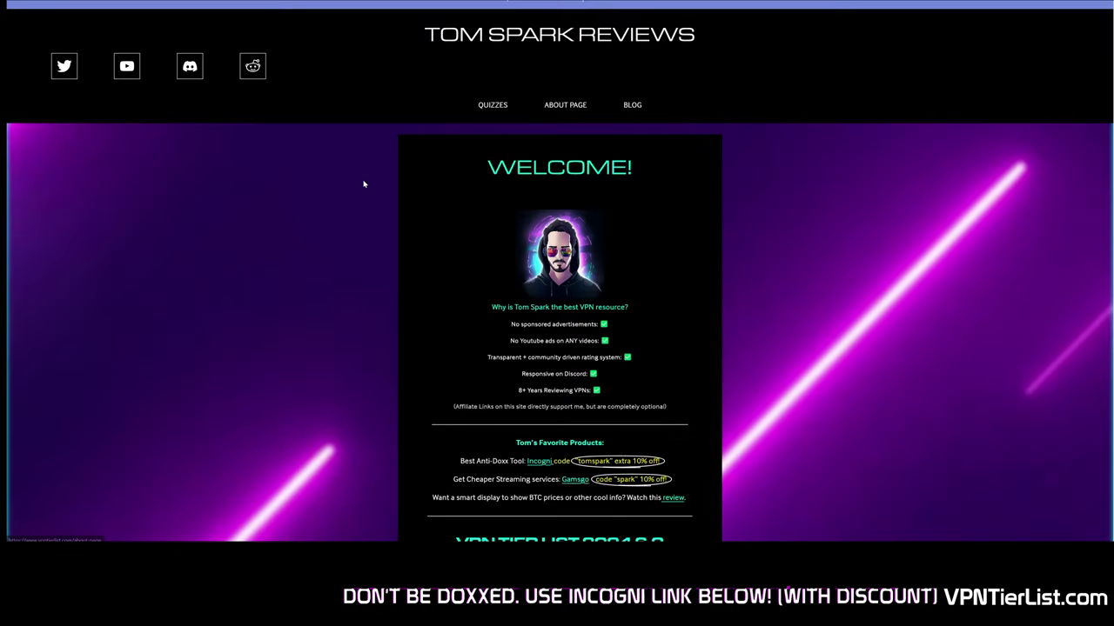
- Scroll to VPNTierList's A Tier and open the NordVPN link in a new tab
scroll(361, 179, down, 1)
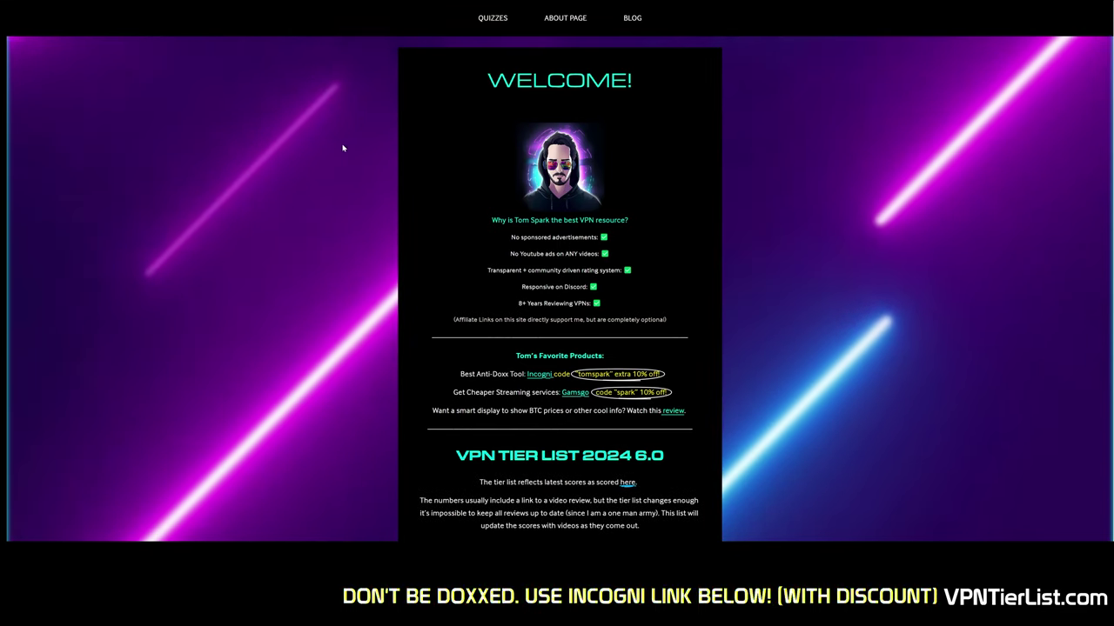
scroll(313, 165, down, 1)
scroll(313, 171, down, 1)
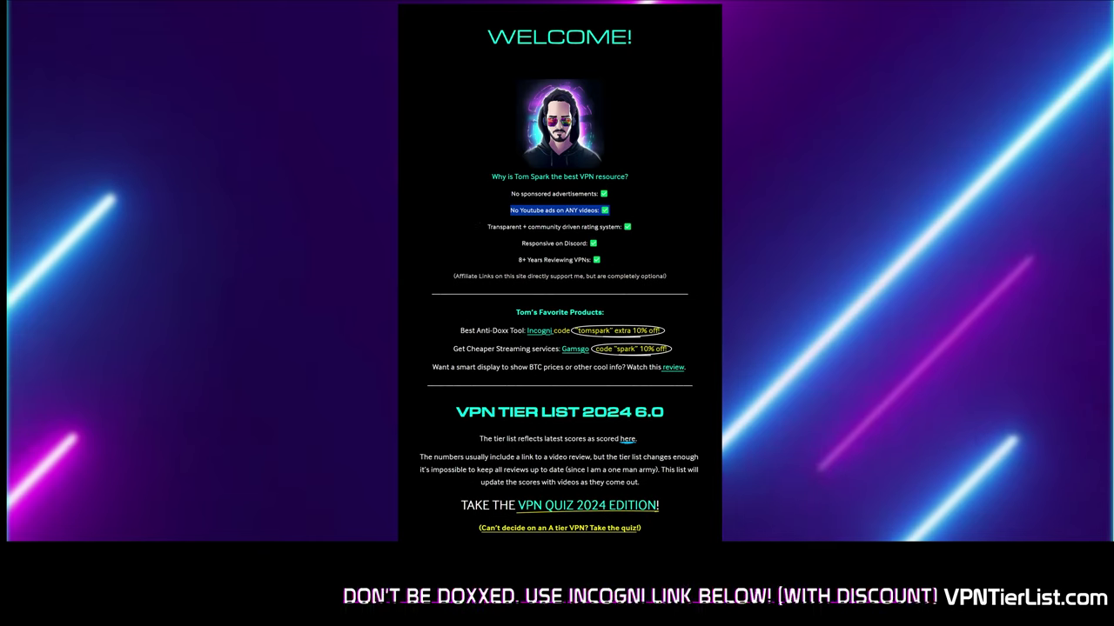
scroll(647, 239, down, 5)
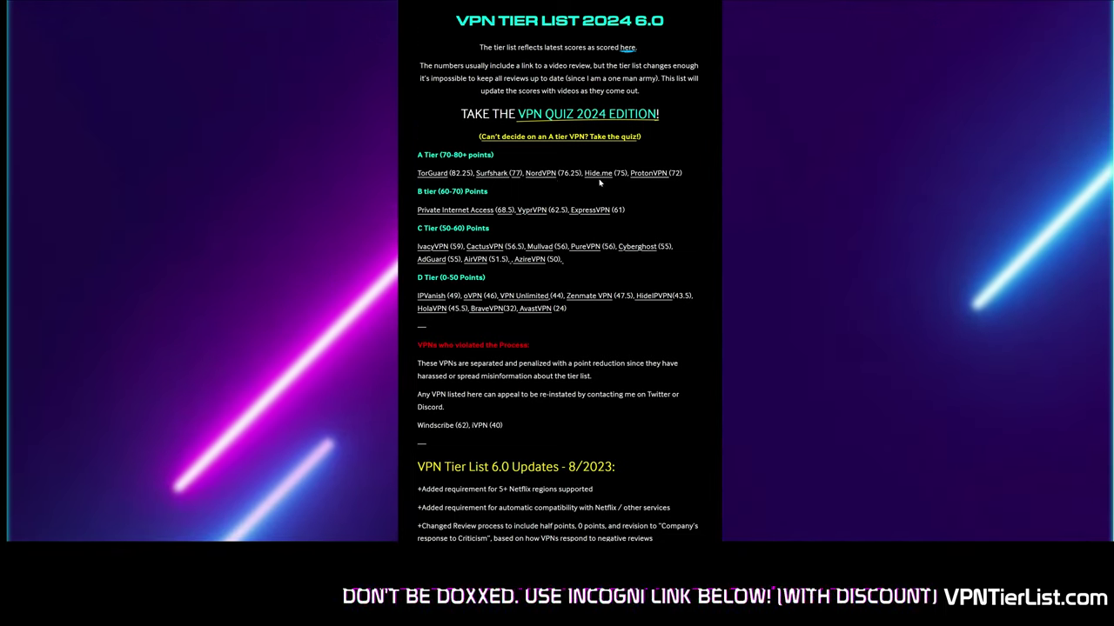
right_click(545, 174)
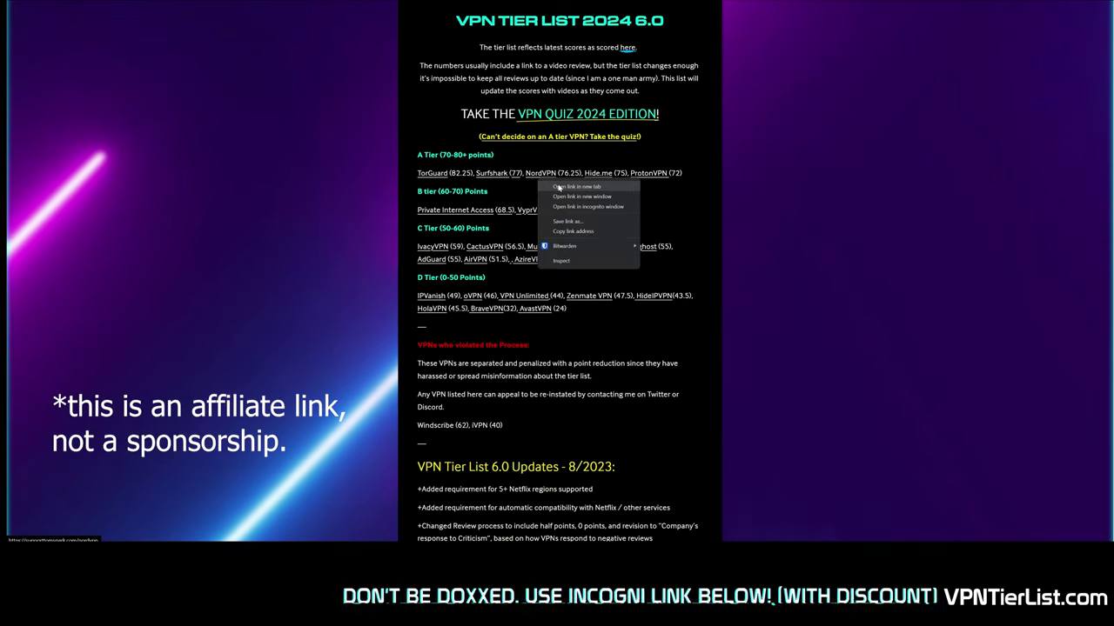
key(Escape)
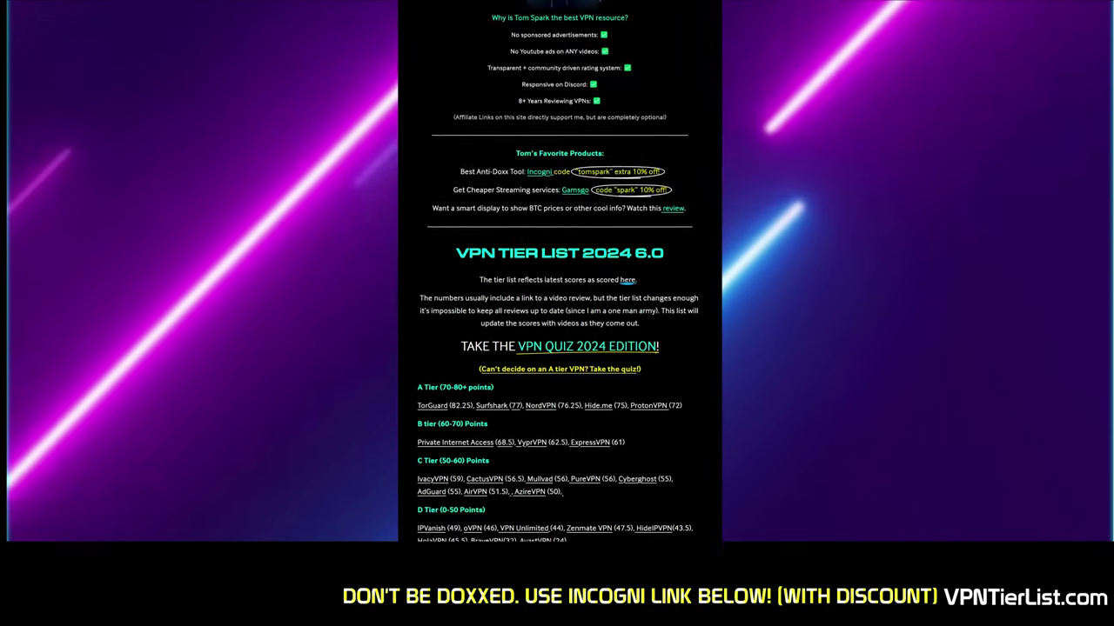
scroll(559, 305, up, 5)
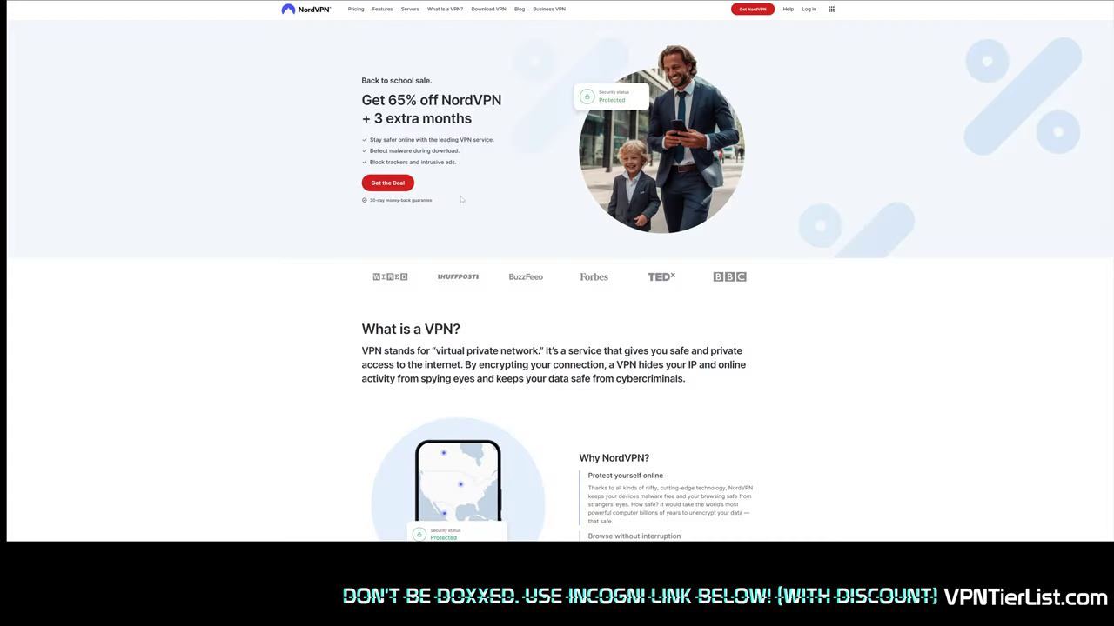
- Claim NordVPN's 65% off plus 3 extra months deal
click(390, 188)
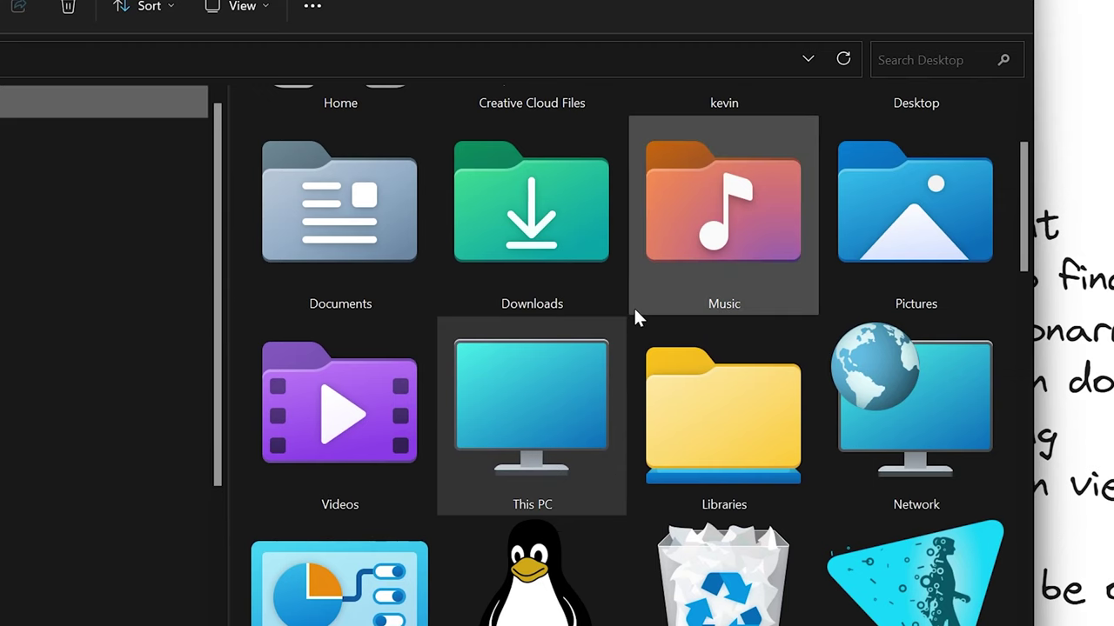
- Create a new folder on the Desktop and check that it is empty
right_click(633, 315)
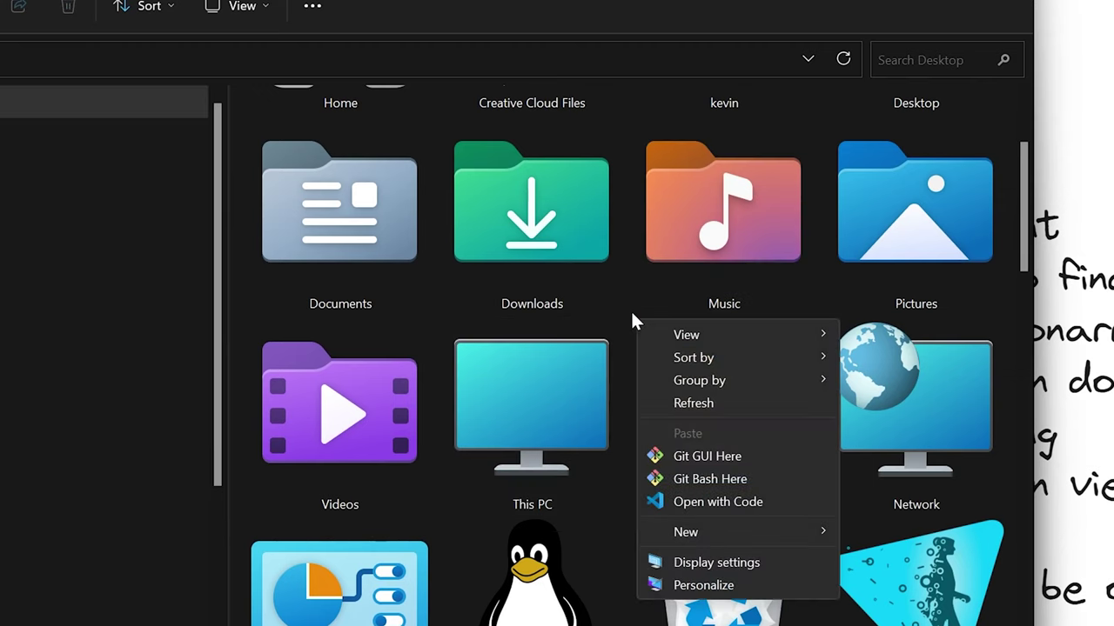
mouse_move(741, 534)
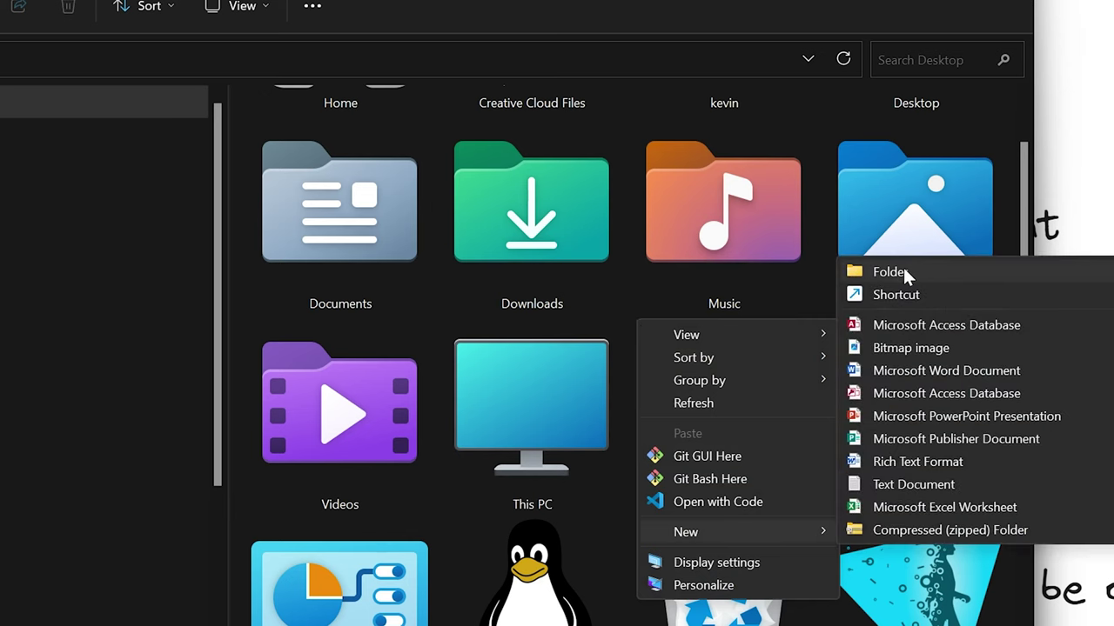
click(906, 273)
scroll(791, 397, down, 6)
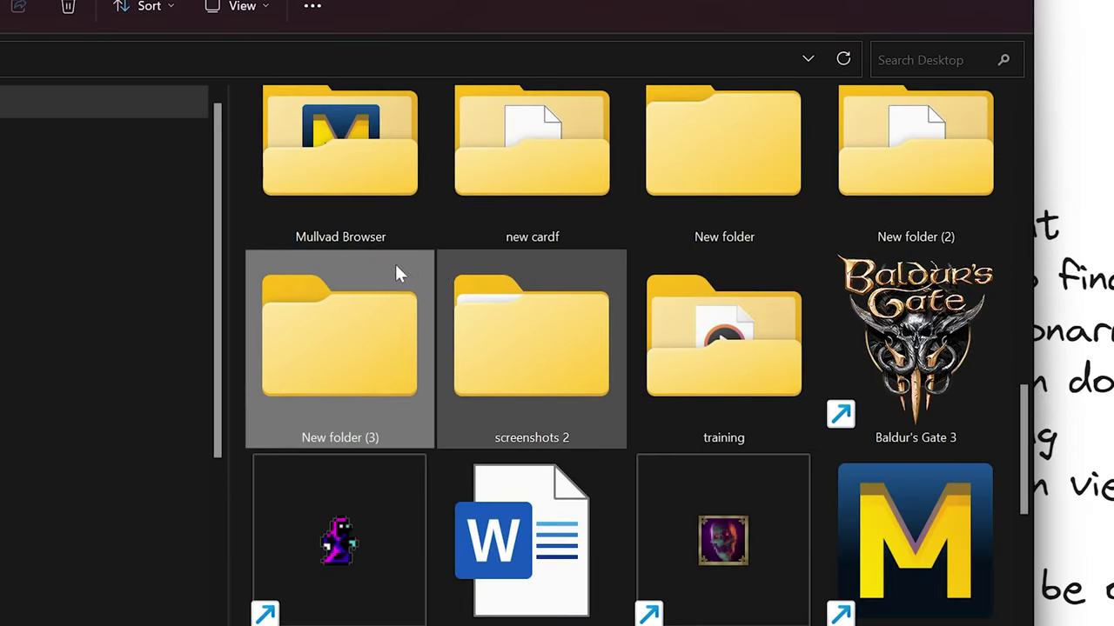
double_click(362, 367)
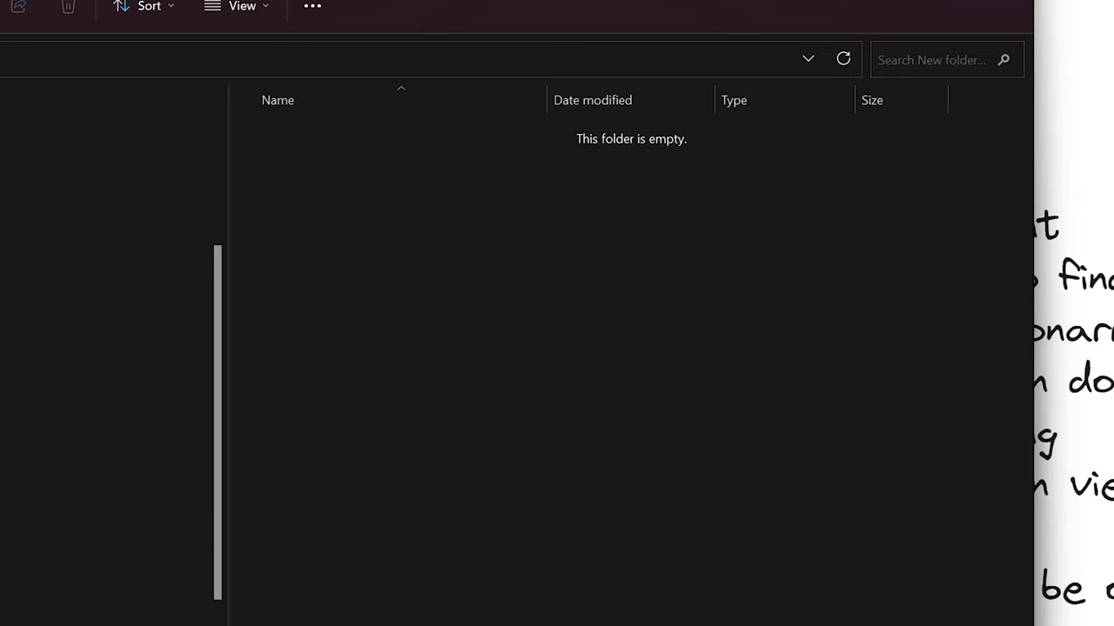
key(alt+Left)
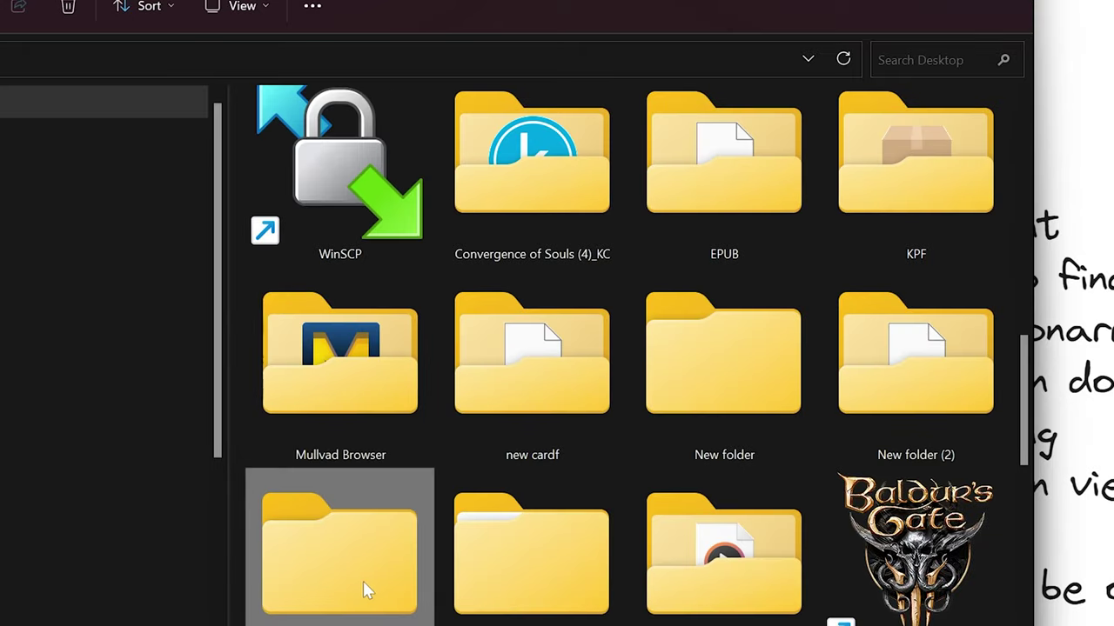
- Rename the new folder to 'media' and work inside it
right_click(366, 561)
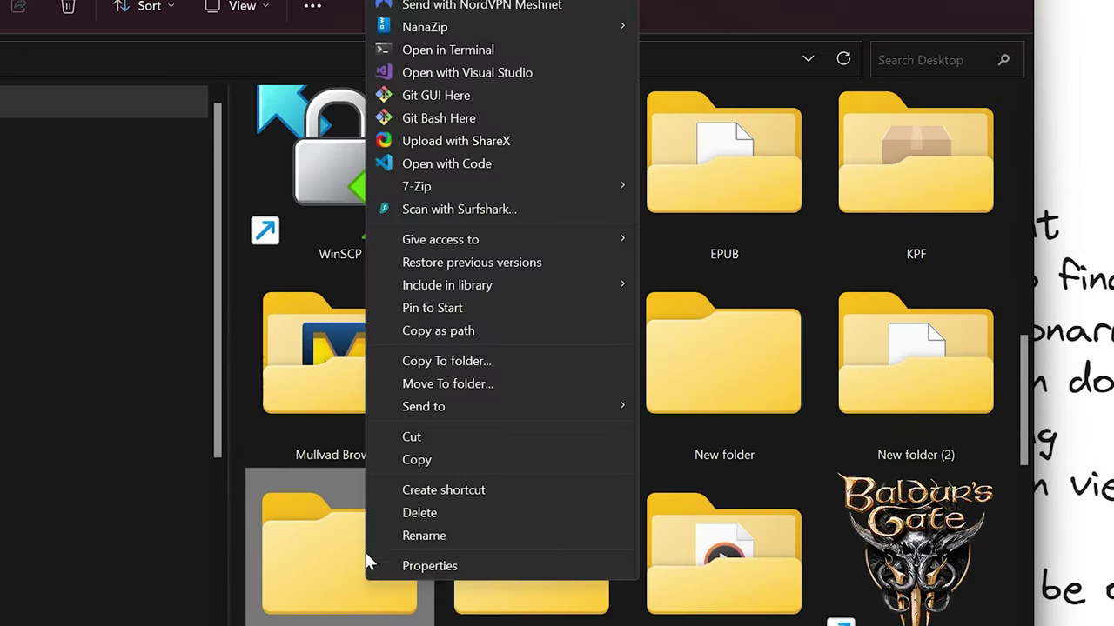
click(426, 536)
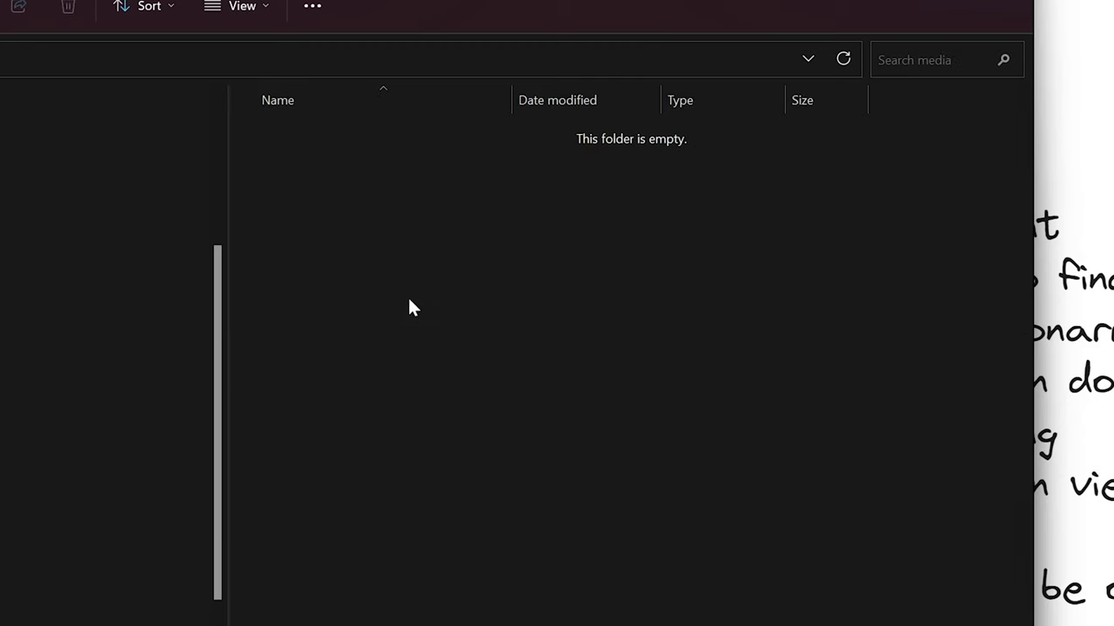
right_click(407, 302)
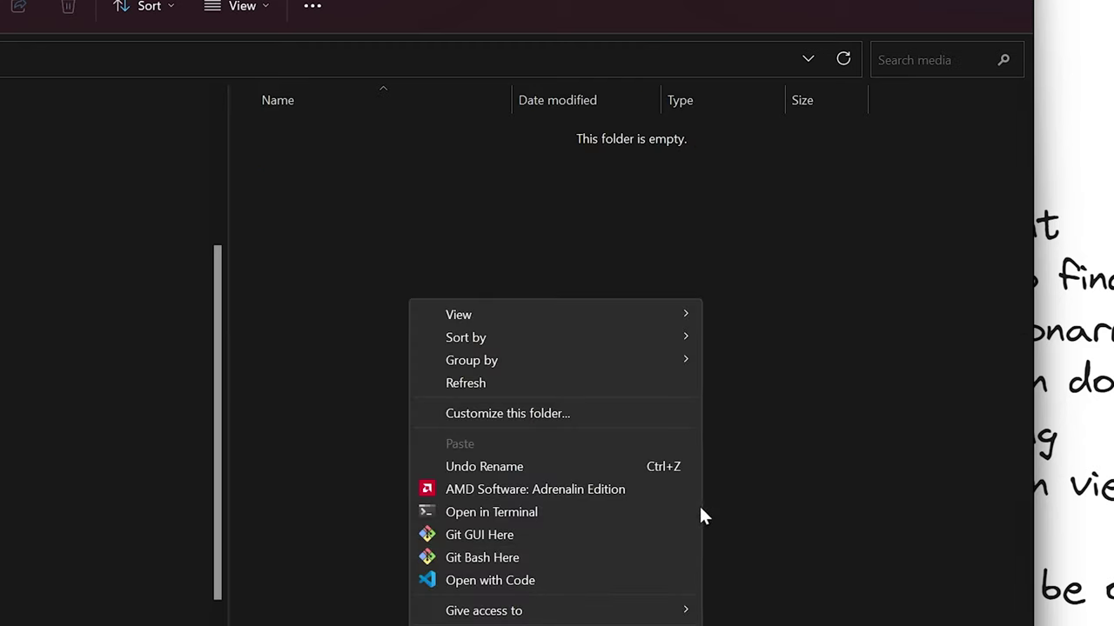
- Create 'Downloads' and 'TV shows' subfolders inside media
click(812, 379)
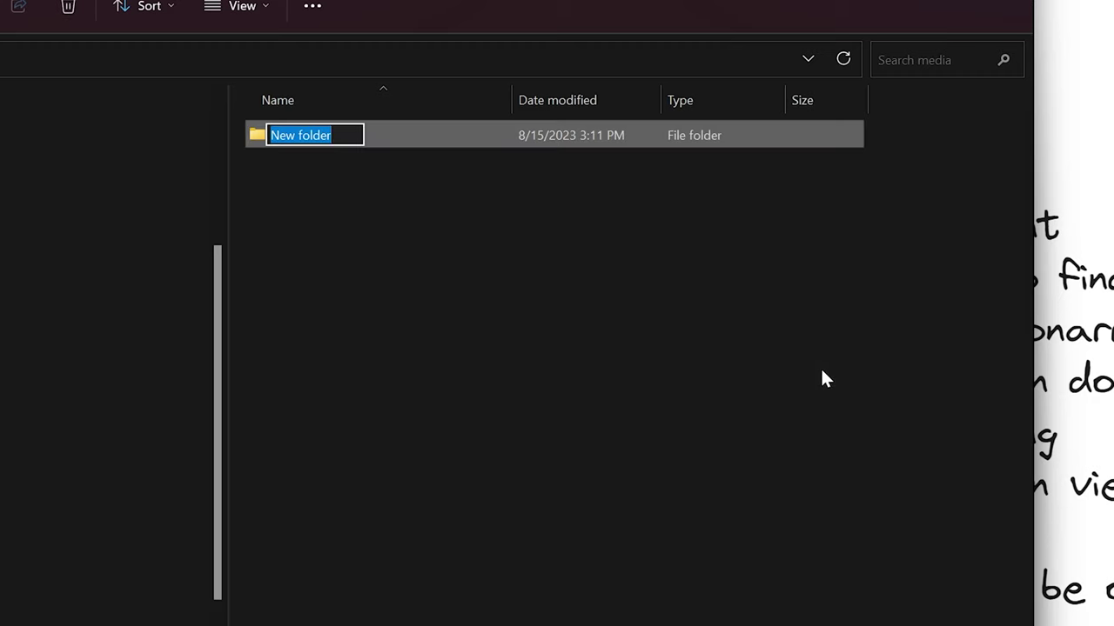
text(Downloads)
key(Return)
click(575, 339)
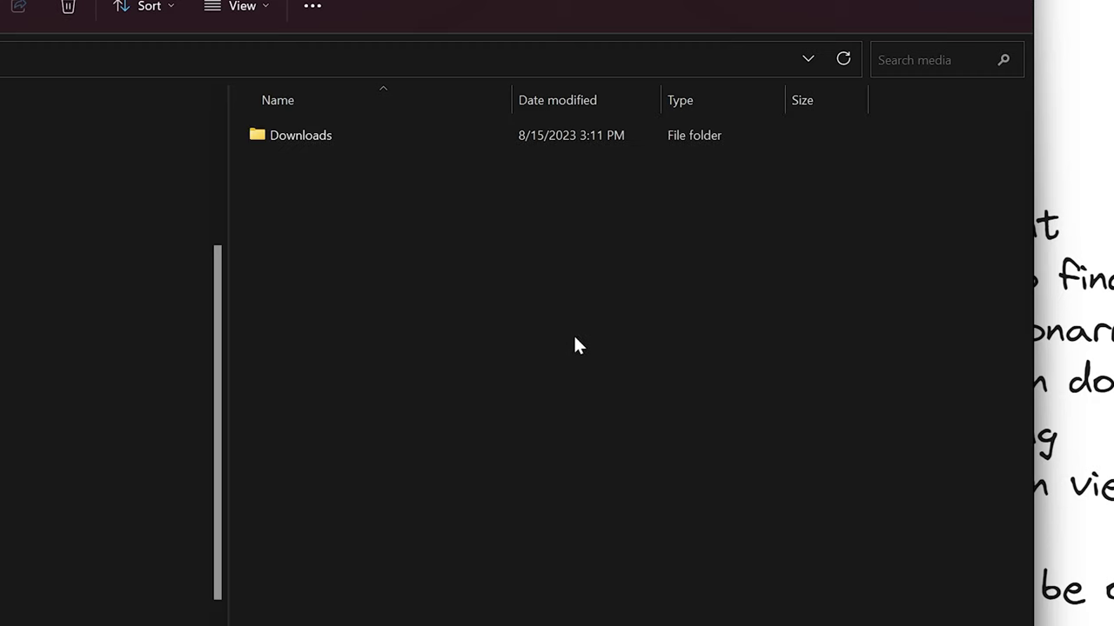
right_click(575, 345)
click(937, 420)
text(TV shows)
key(Return)
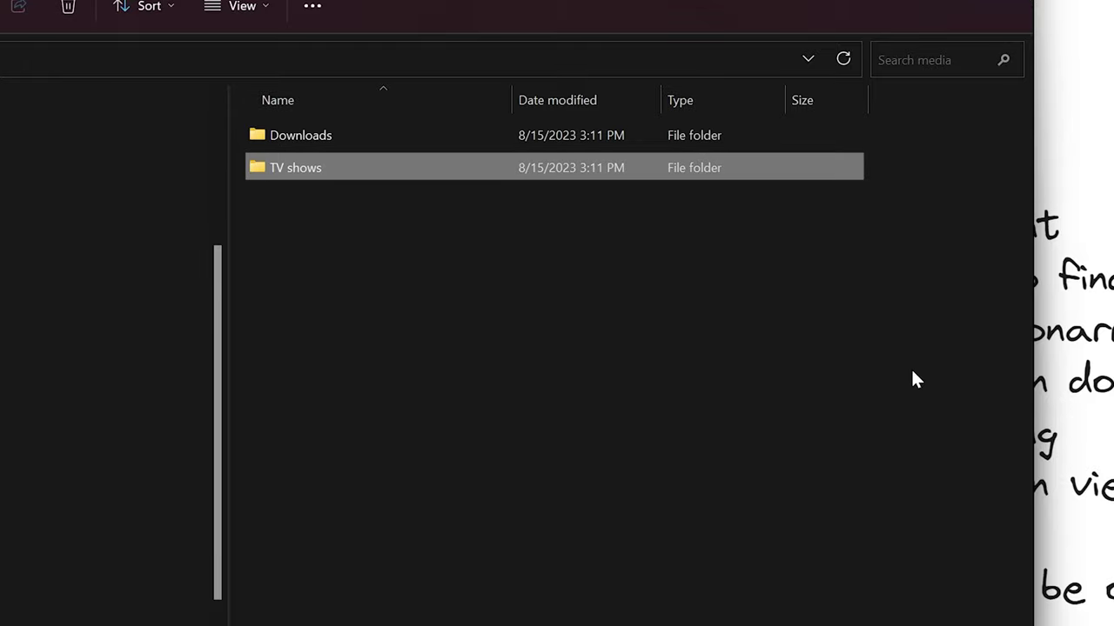
- Add a 'Movies' subfolder, then return to the Excalidraw step list
right_click(402, 443)
mouse_move(670, 387)
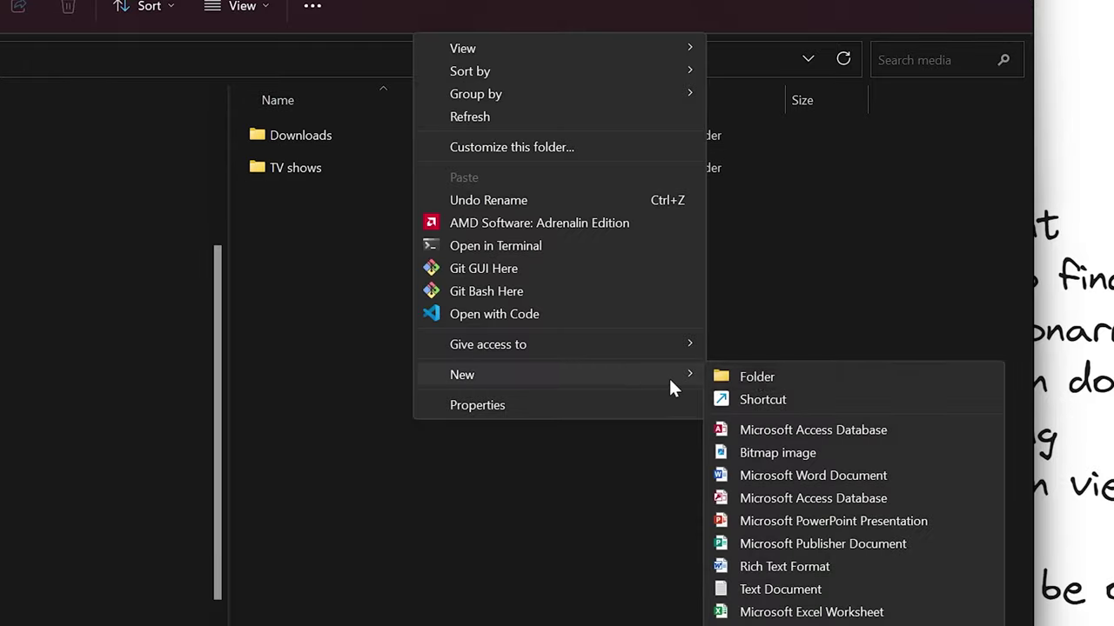
click(757, 376)
text(Movies)
key(Return)
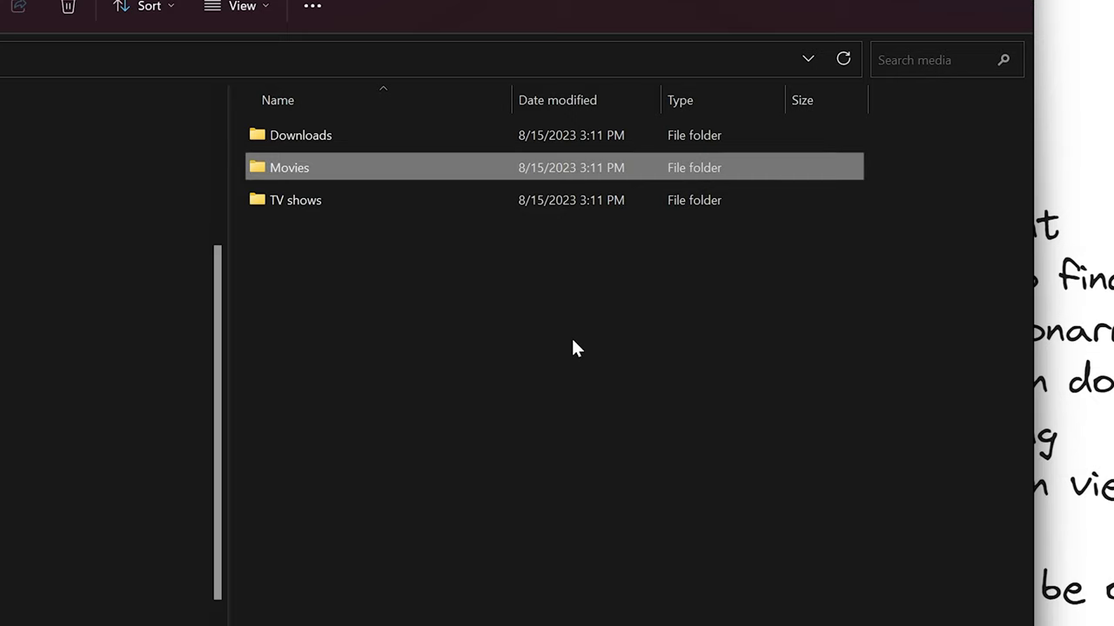
click(570, 327)
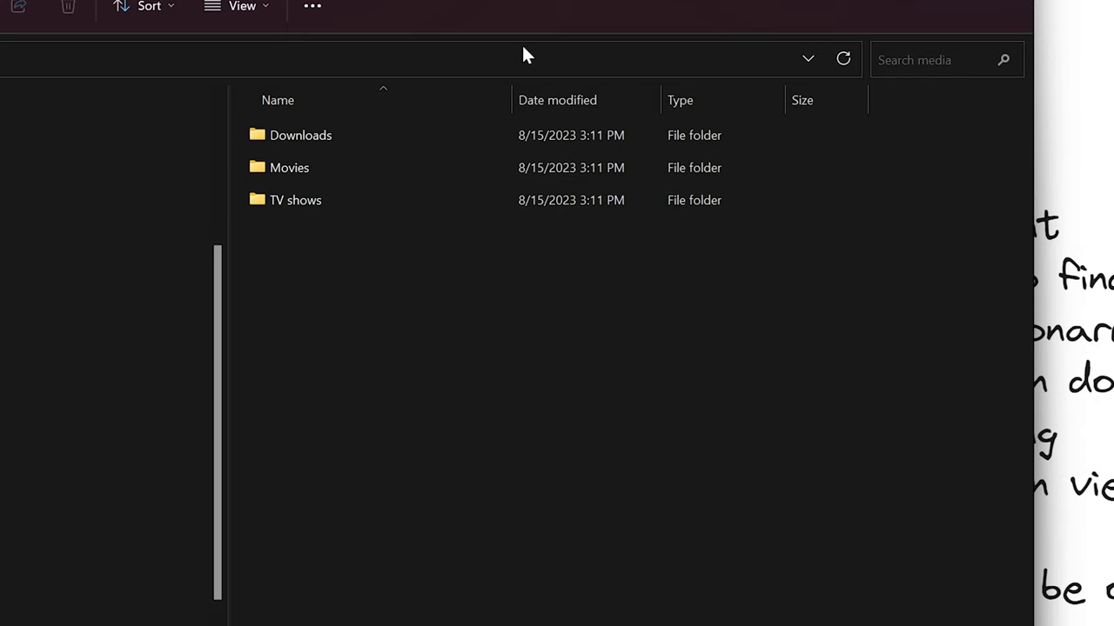
key(alt+Tab)
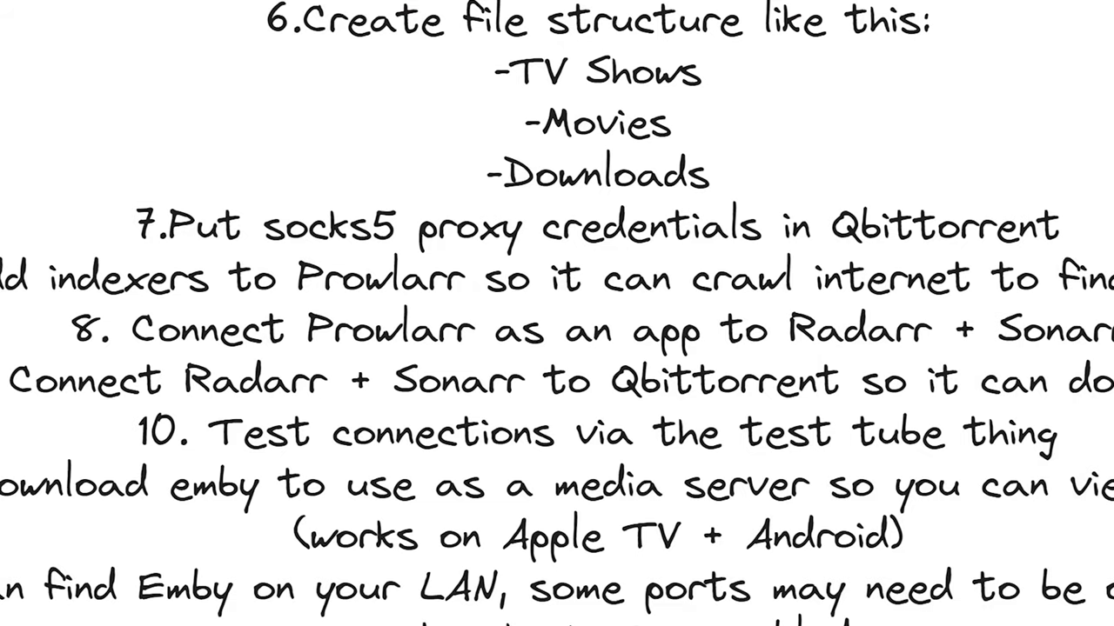
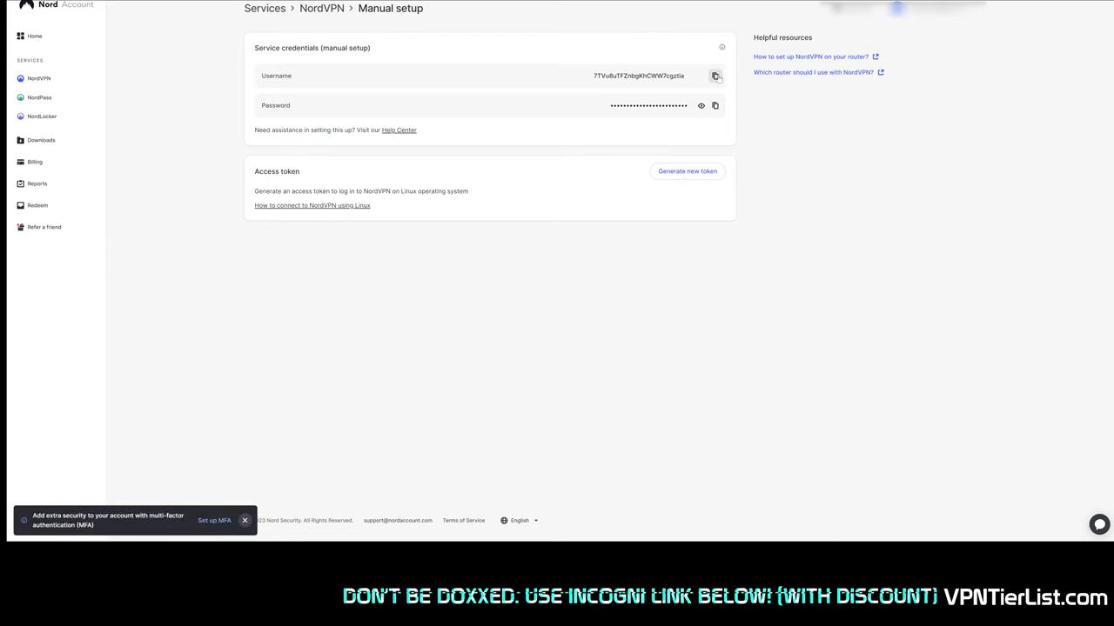
- Copy the NordVPN service username from the Manual setup credentials
click(715, 75)
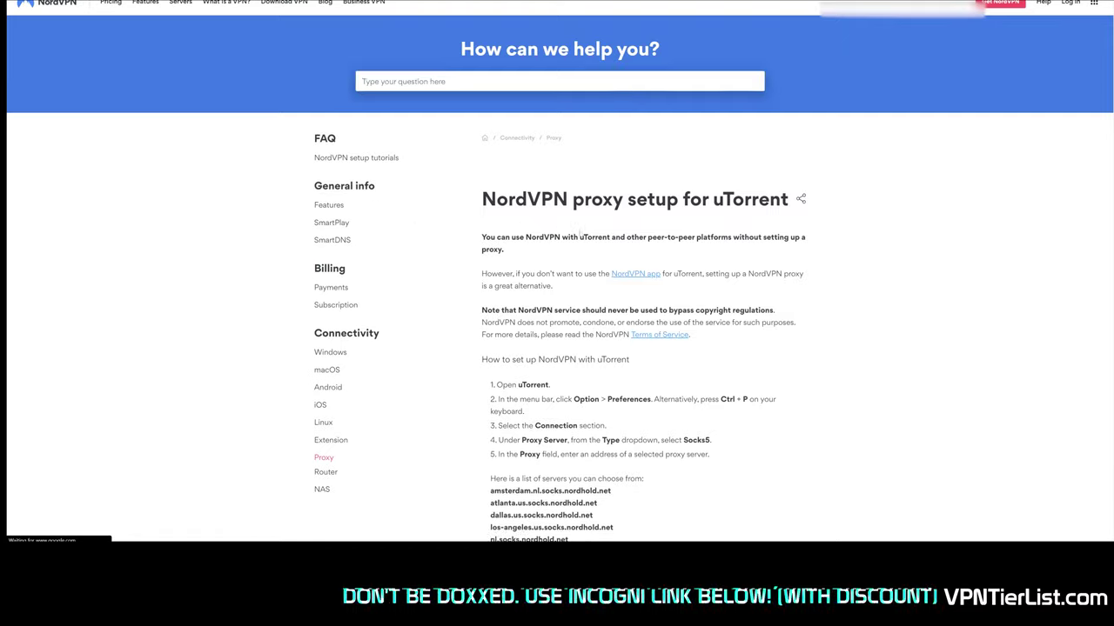
- Select the us.socks.nordhold.net server address in NordVPN's proxy guide, then bring qBittorrent forward
scroll(557, 261, down, 3)
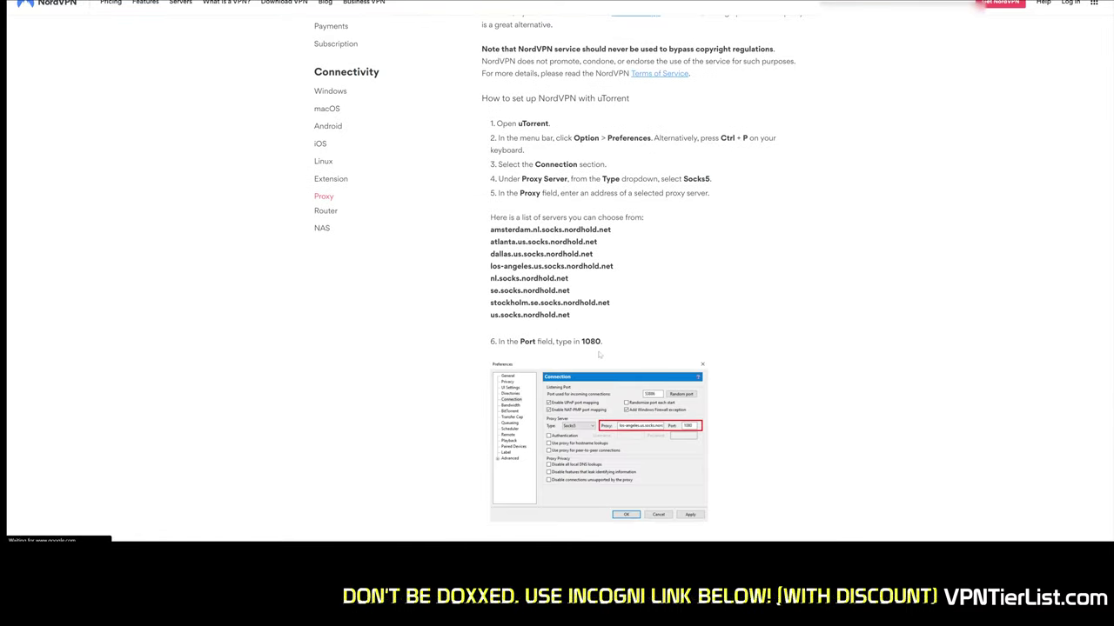
scroll(576, 231, down, 1)
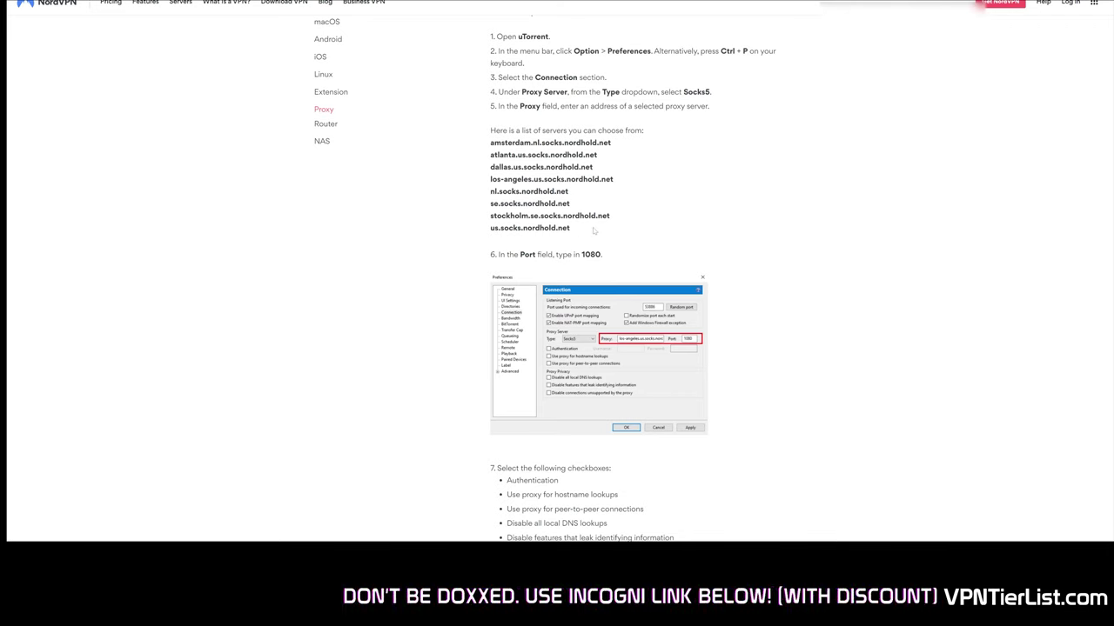
drag(591, 229, 469, 233)
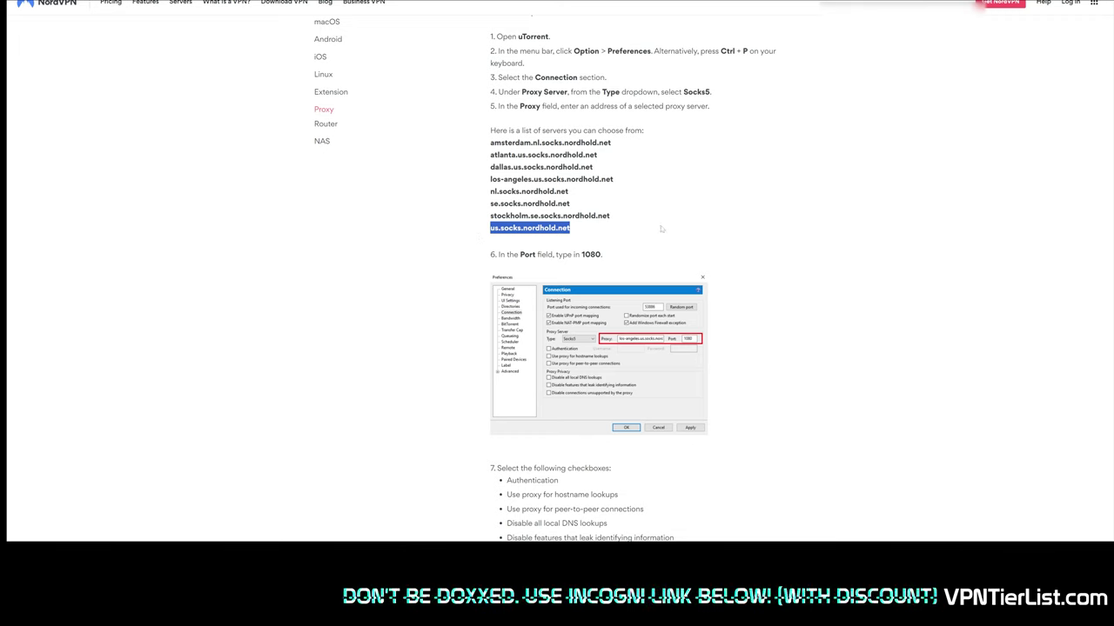
key(alt+Tab)
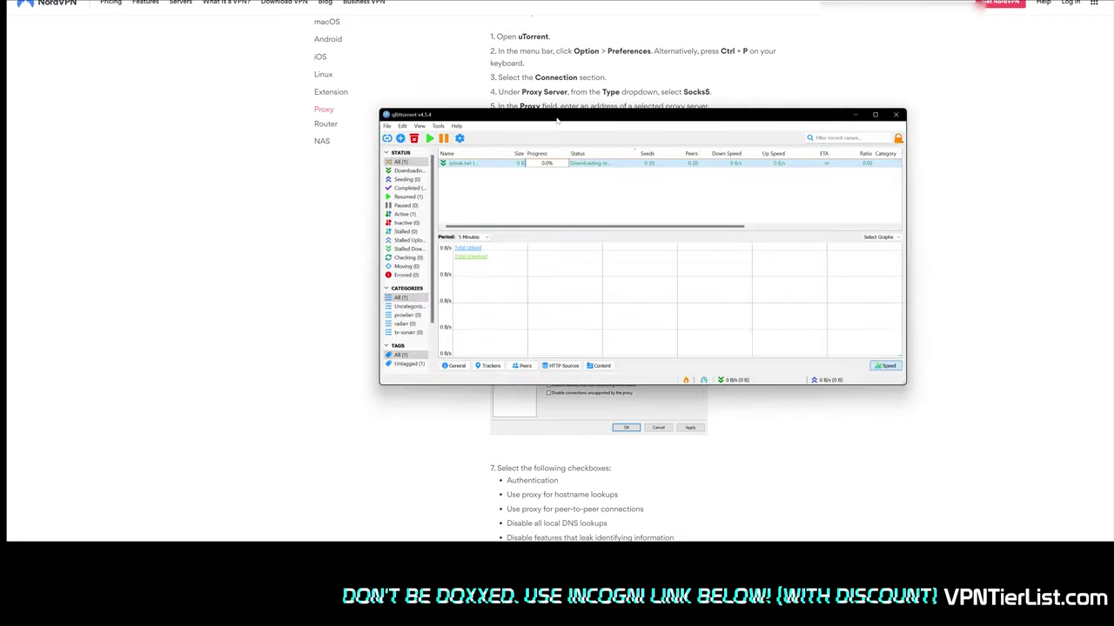
drag(556, 124, 493, 126)
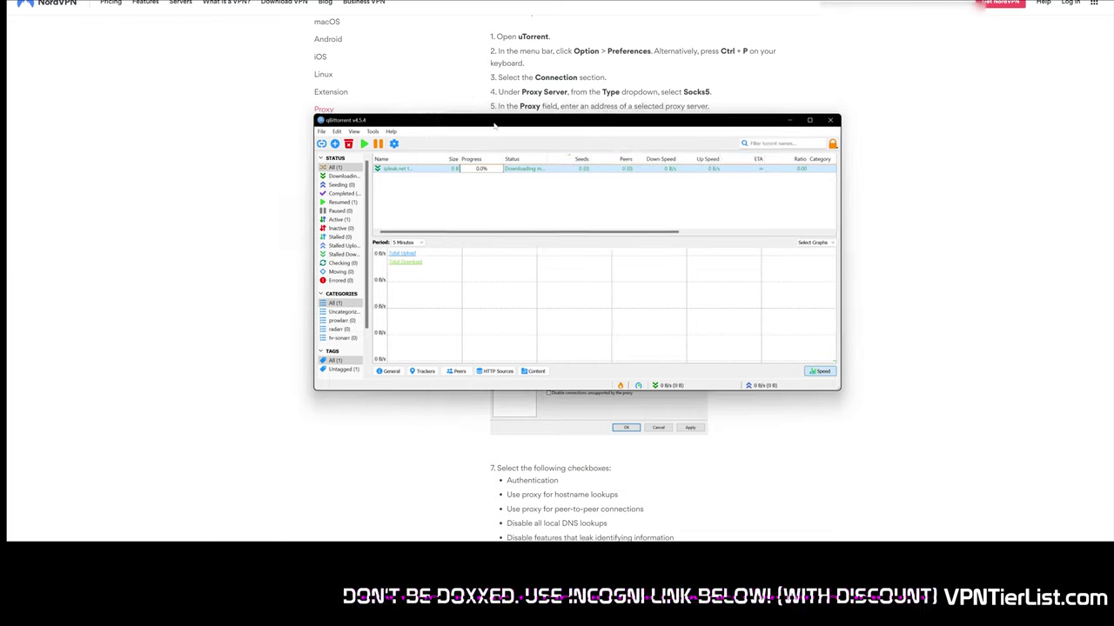
- Open qBittorrent's Connection options and clear the old socks.hide.me proxy host
click(373, 132)
click(387, 165)
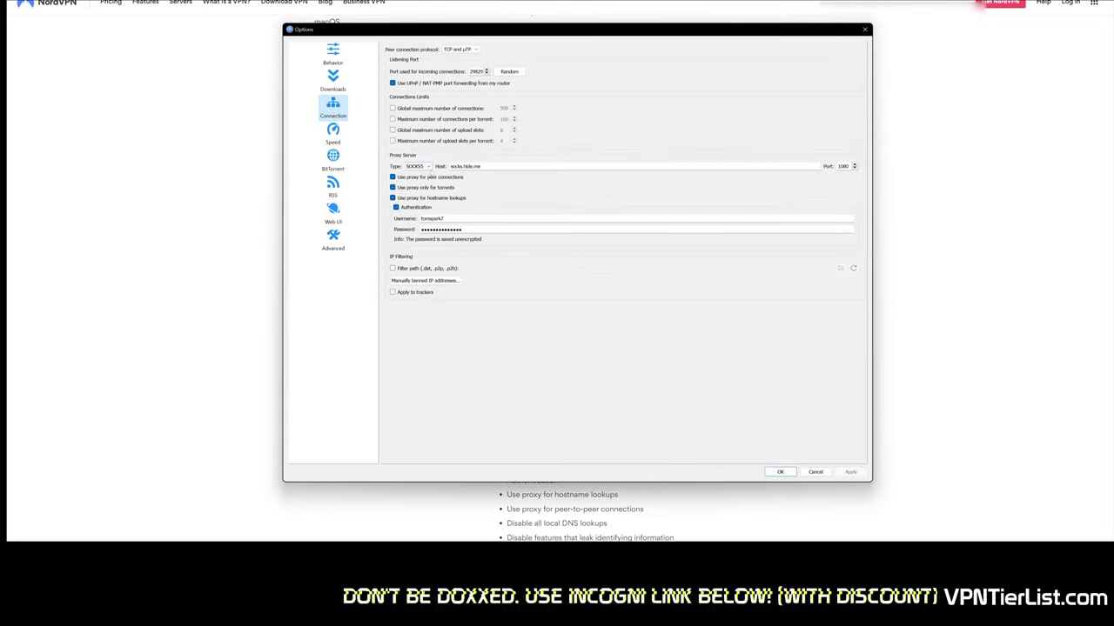
triple_click(465, 167)
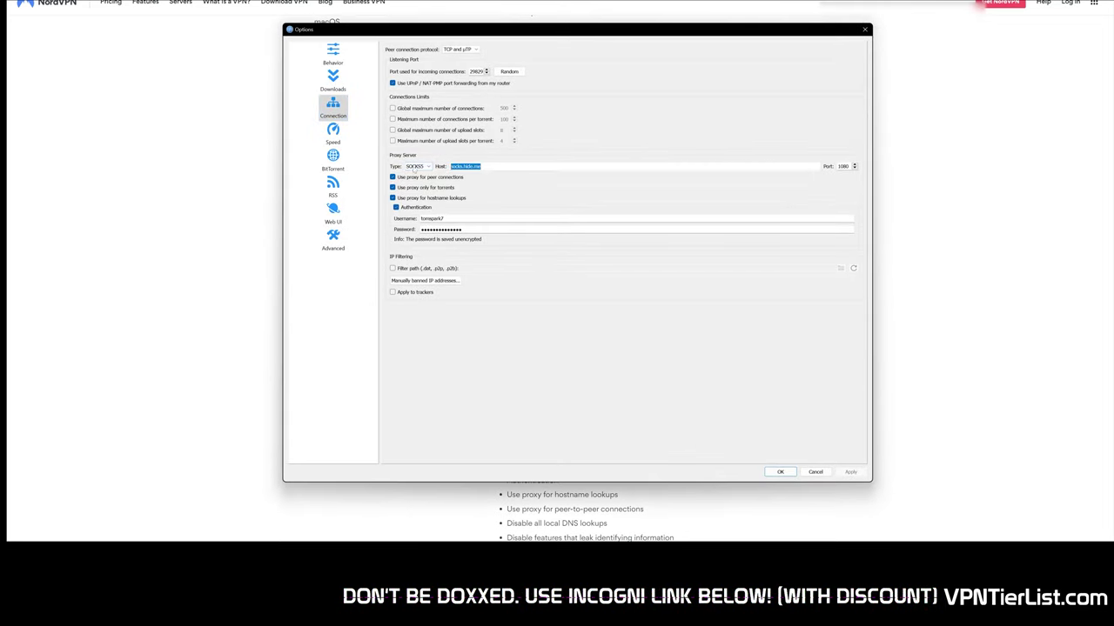
key(BackSpace)
text(proxiam)
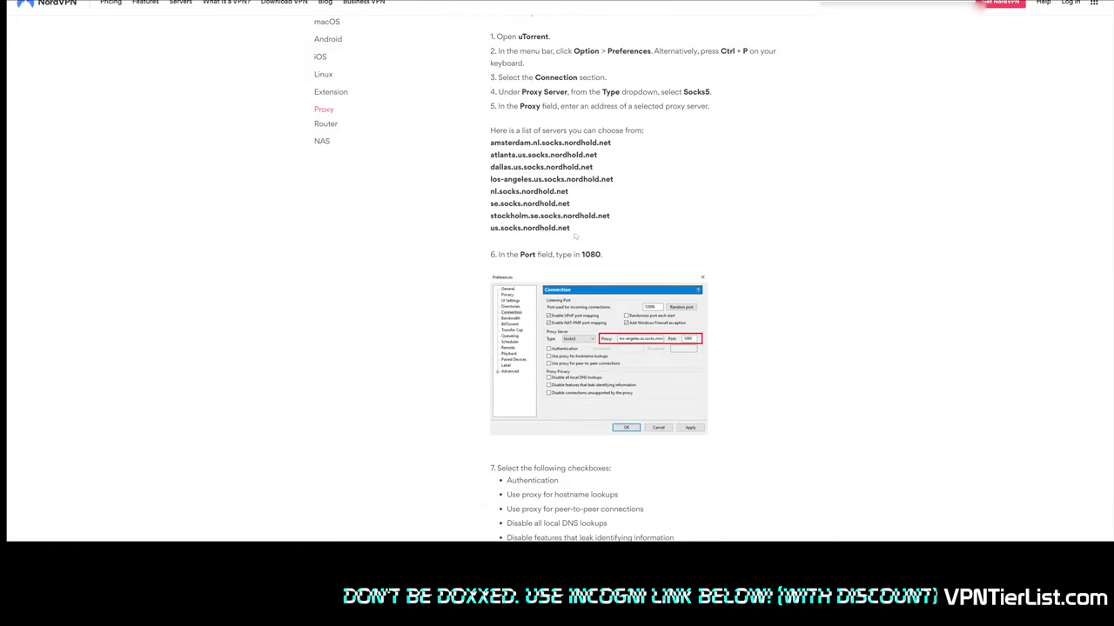
- Paste us.socks.nordhold.net as the SOCKS5 proxy host and save the options
drag(572, 232, 458, 230)
key(ctrl+c)
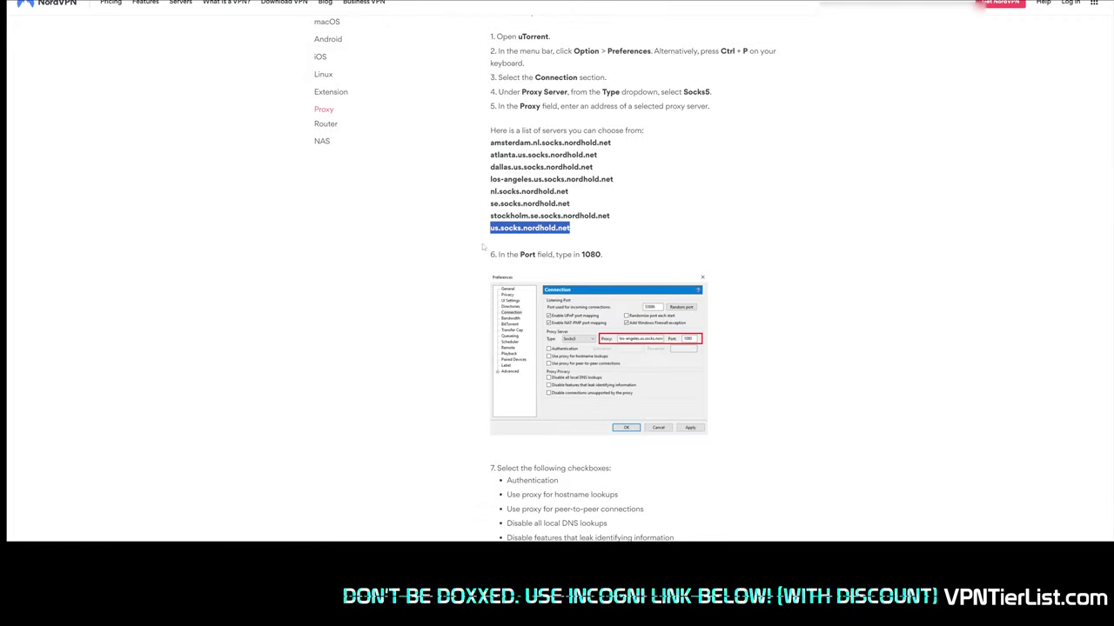
mouse_move(406, 614)
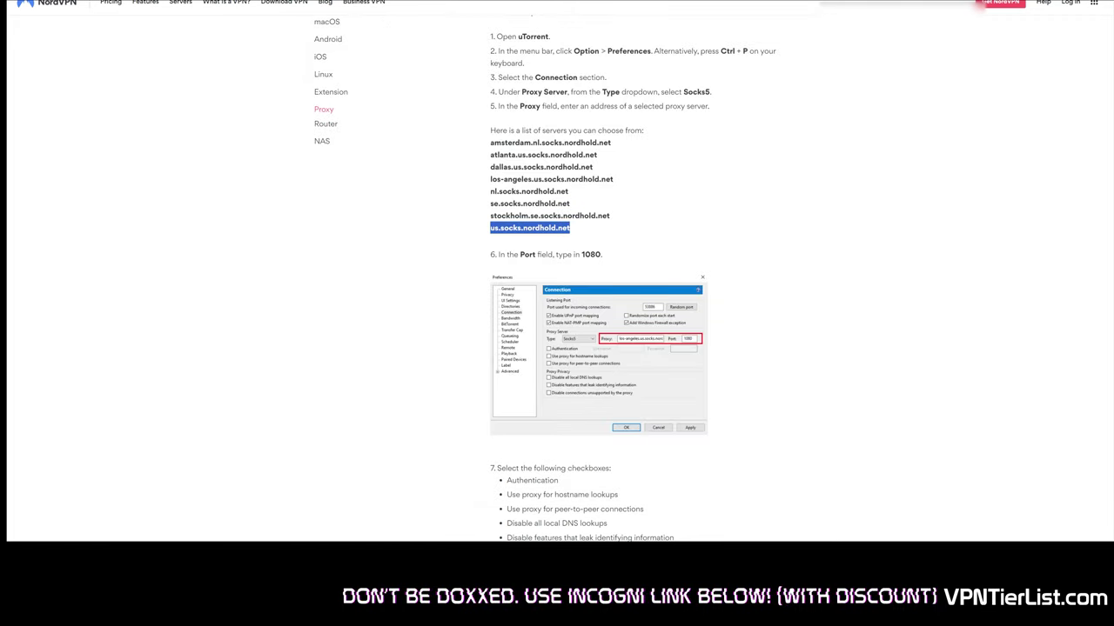
click(405, 613)
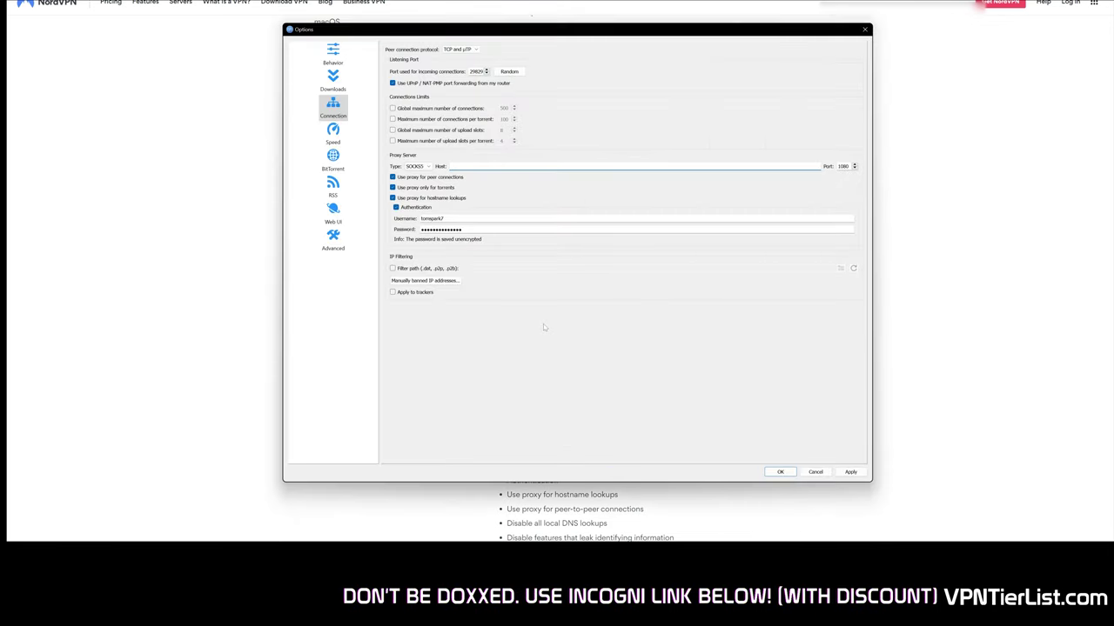
key(ctrl+v)
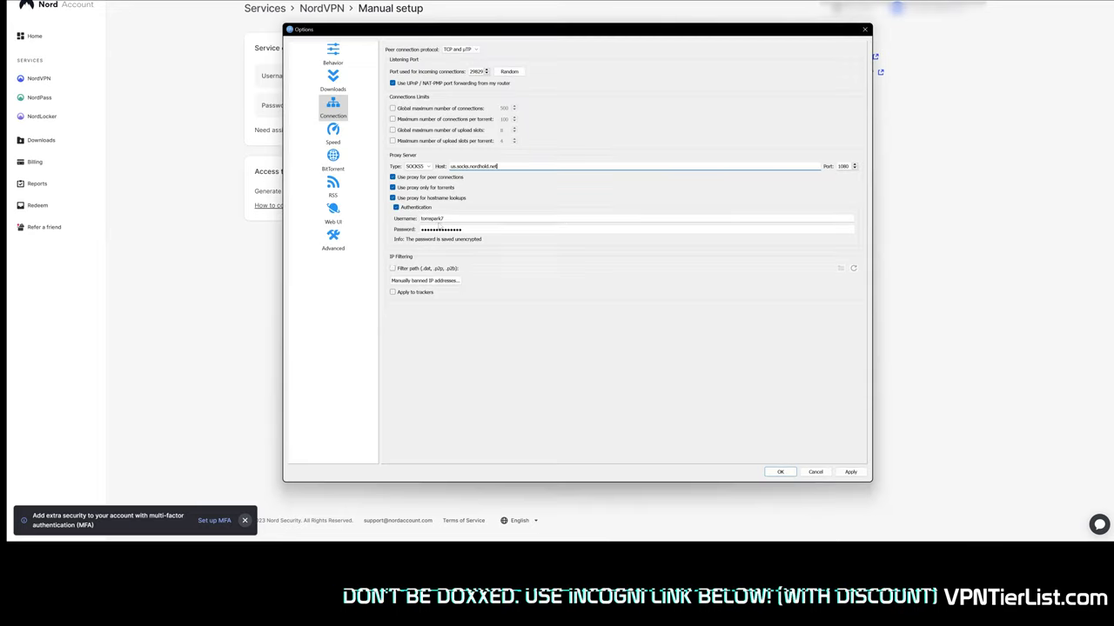
click(780, 471)
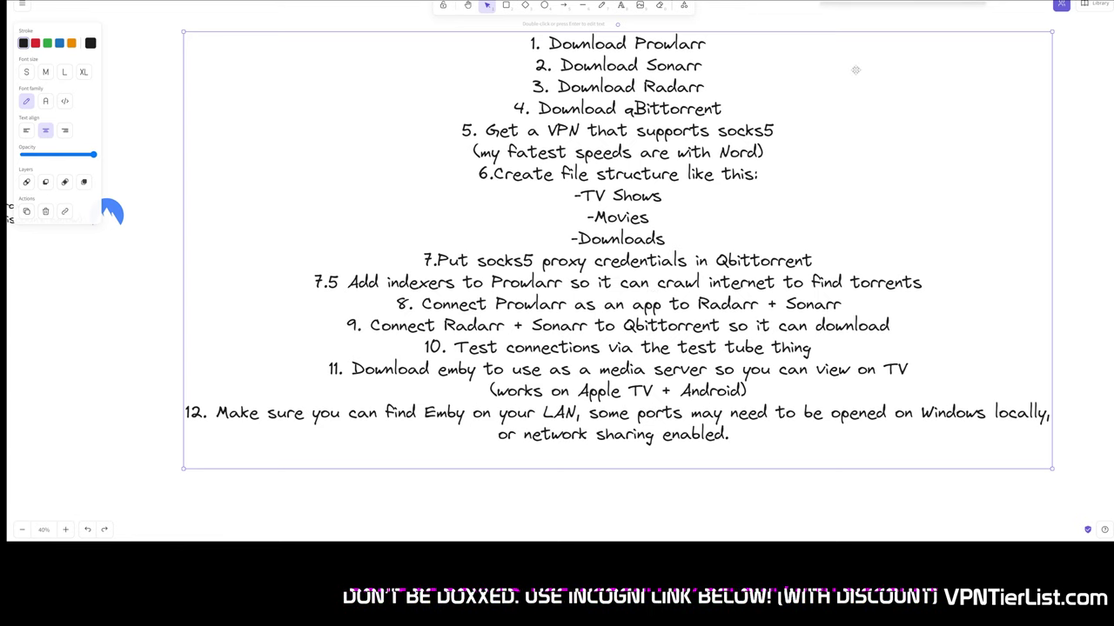
- Review the Excalidraw checklist and finish the Prowlarr Setup Wizard to launch Prowlarr
scroll(835, 267, up, 2)
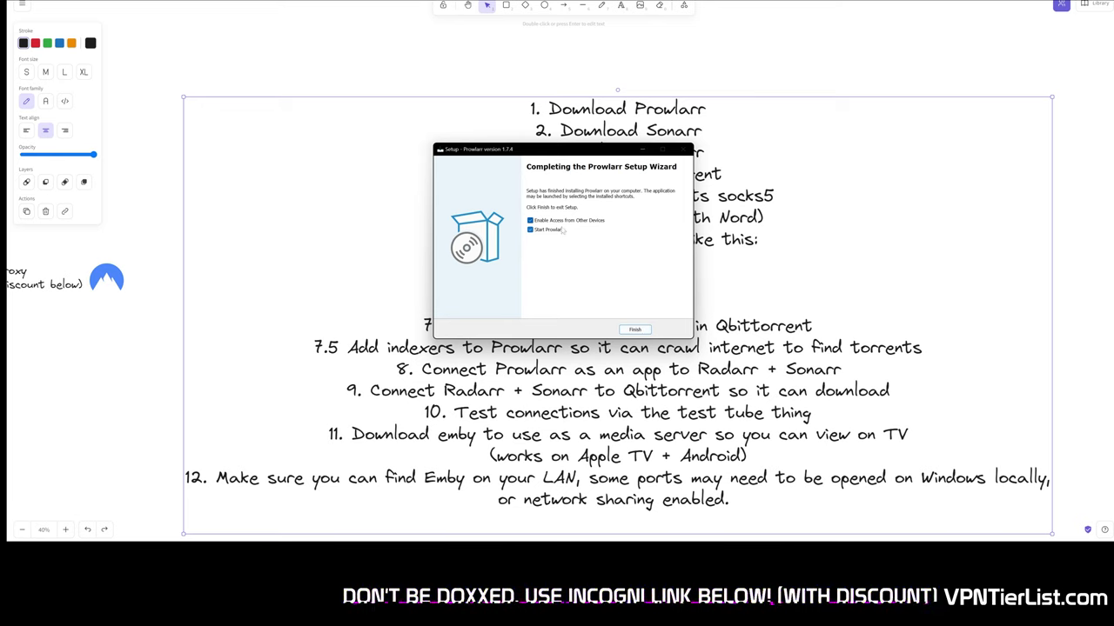
click(643, 332)
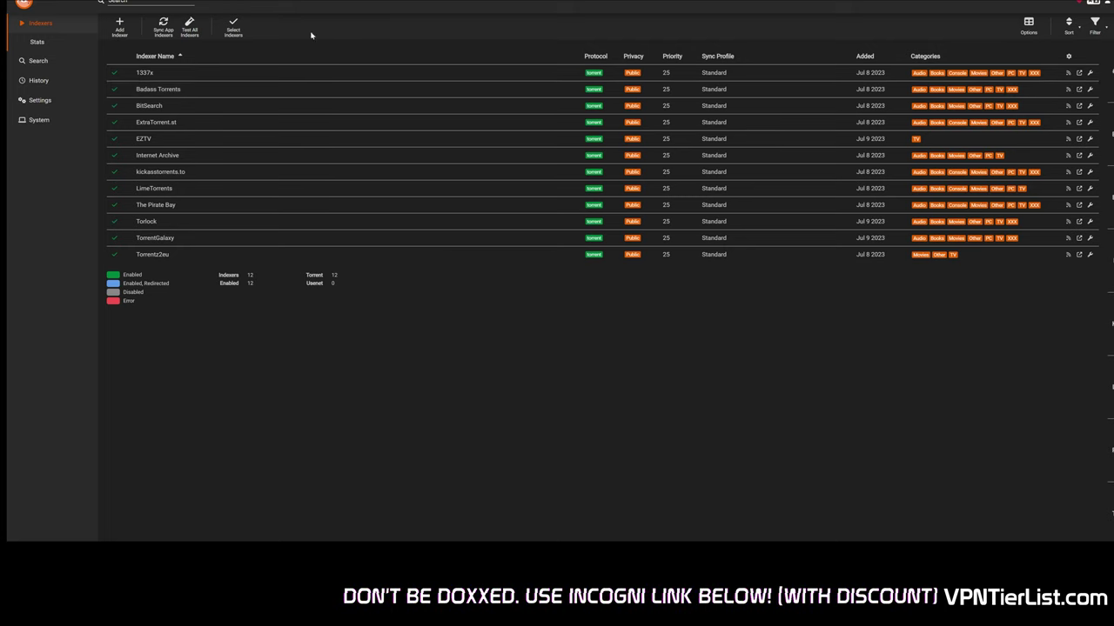
- Preview adding the 0day.kiev indexer, dismiss both dialogs, and go to Prowlarr's Settings
click(119, 26)
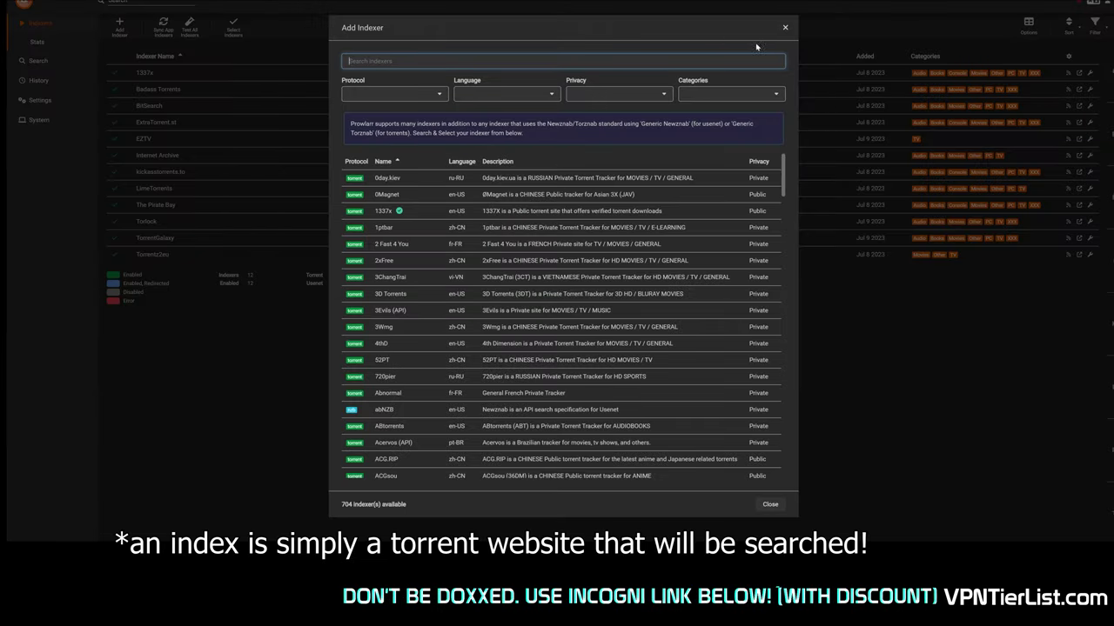
click(513, 186)
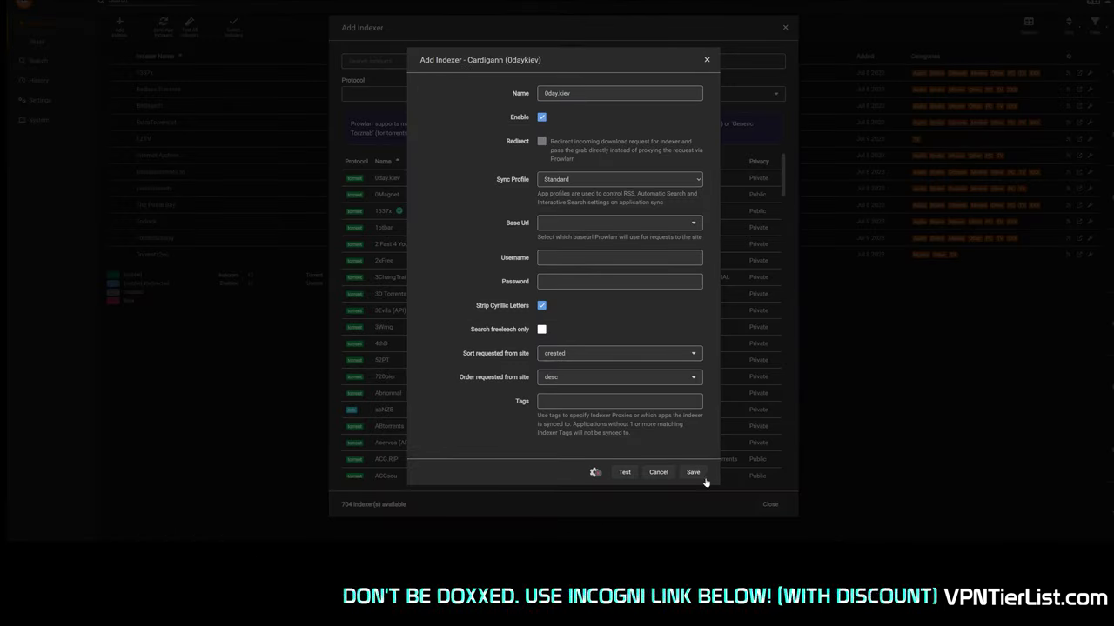
click(706, 59)
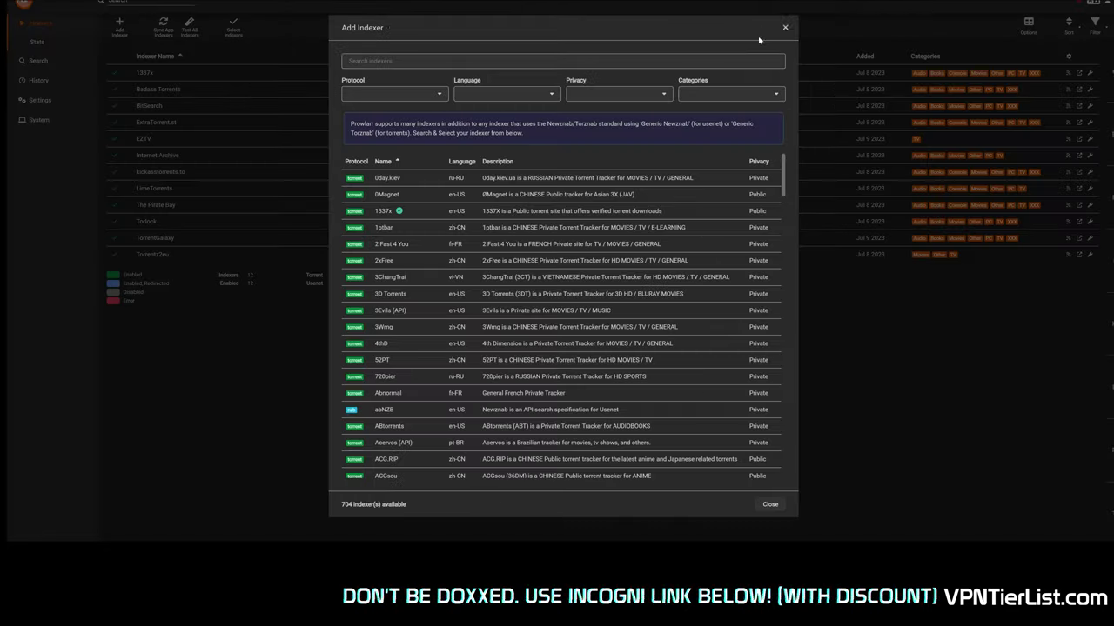
click(784, 28)
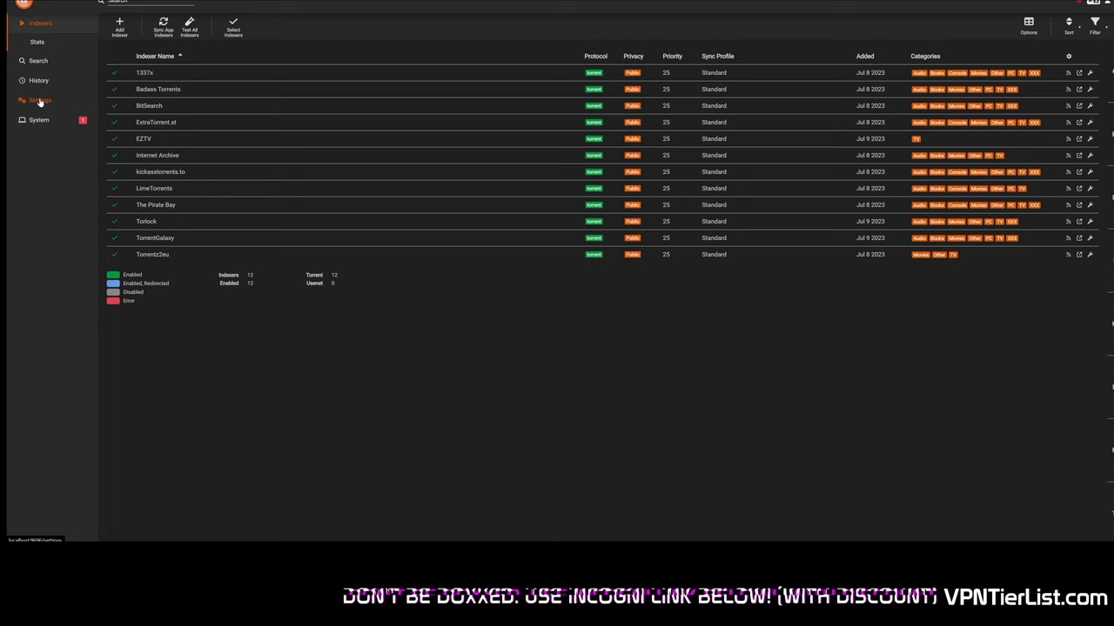
click(42, 101)
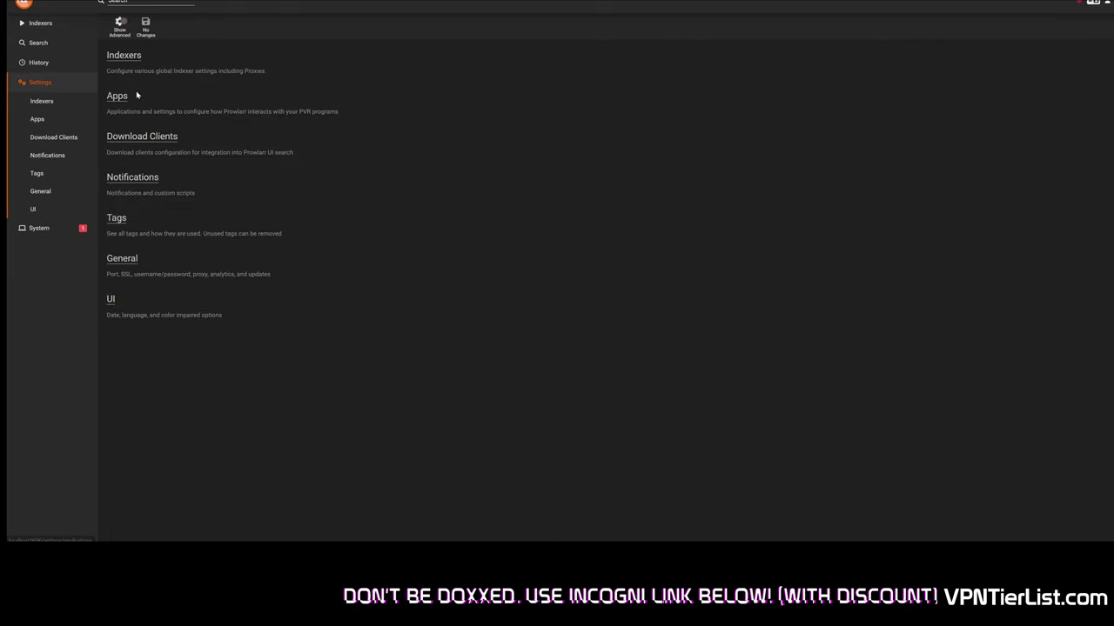
- In Settings > Apps, preview the Radarr API key hint without saving, then open the existing Radarr link
click(46, 126)
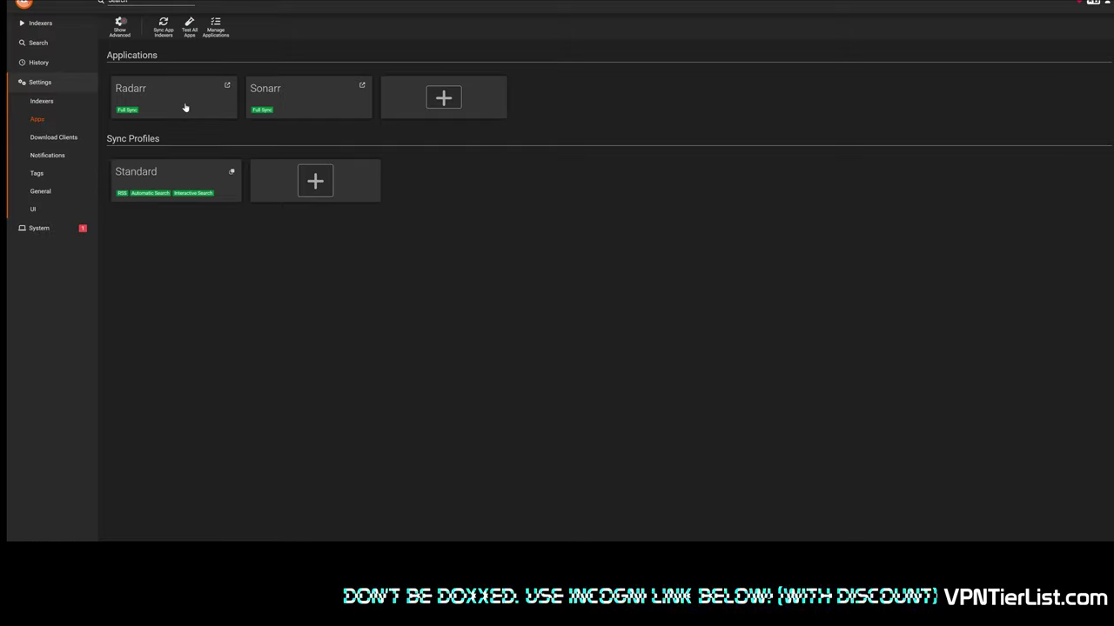
click(444, 99)
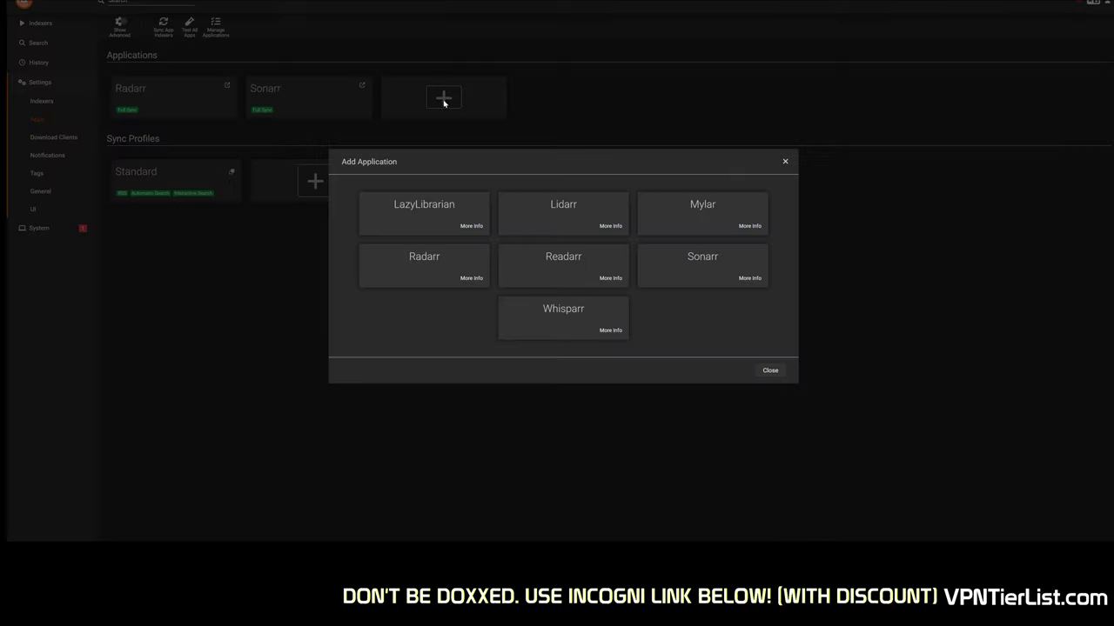
click(466, 271)
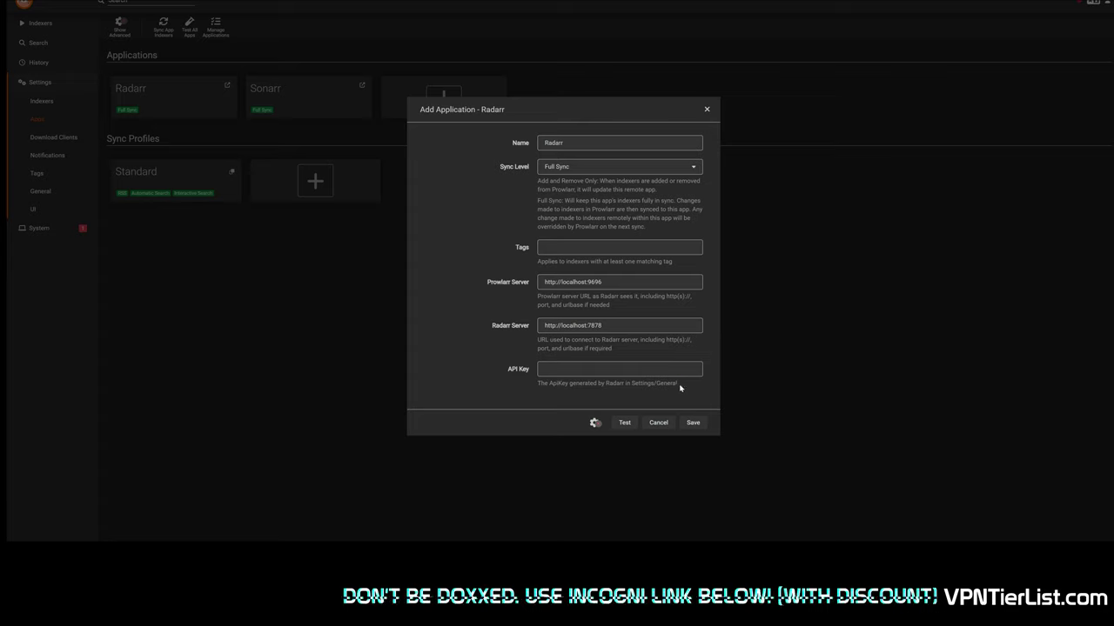
drag(680, 385, 623, 383)
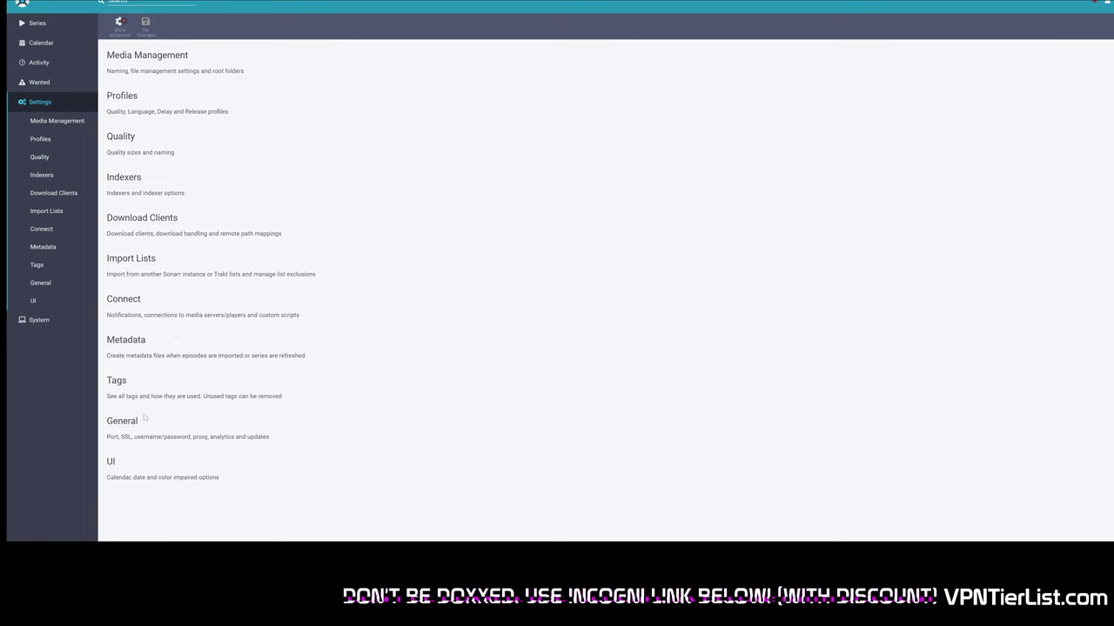
click(126, 420)
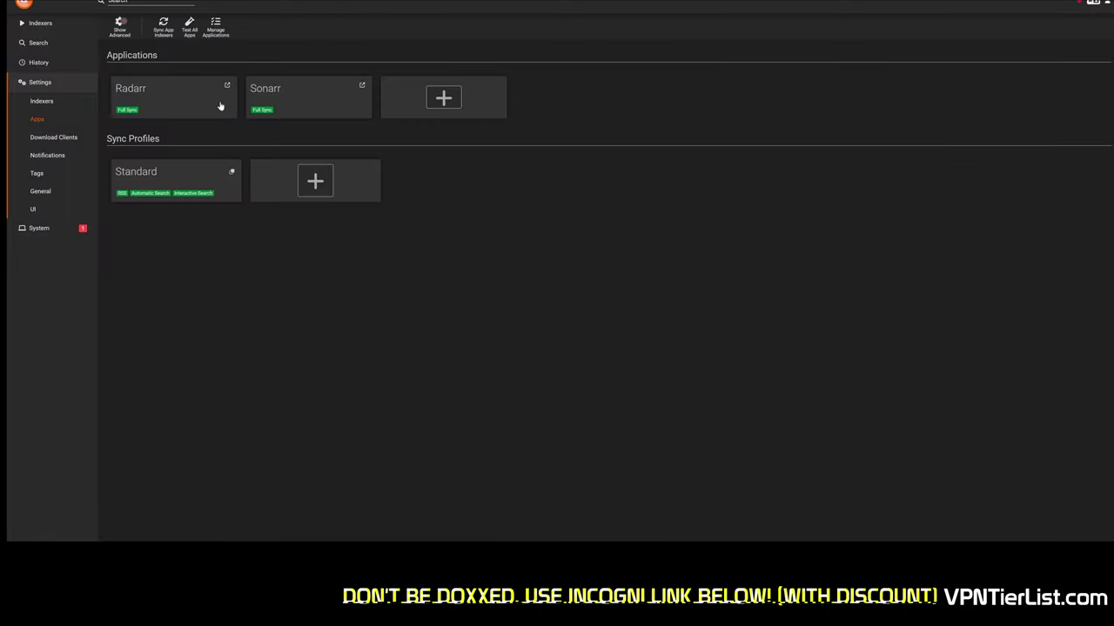
click(184, 104)
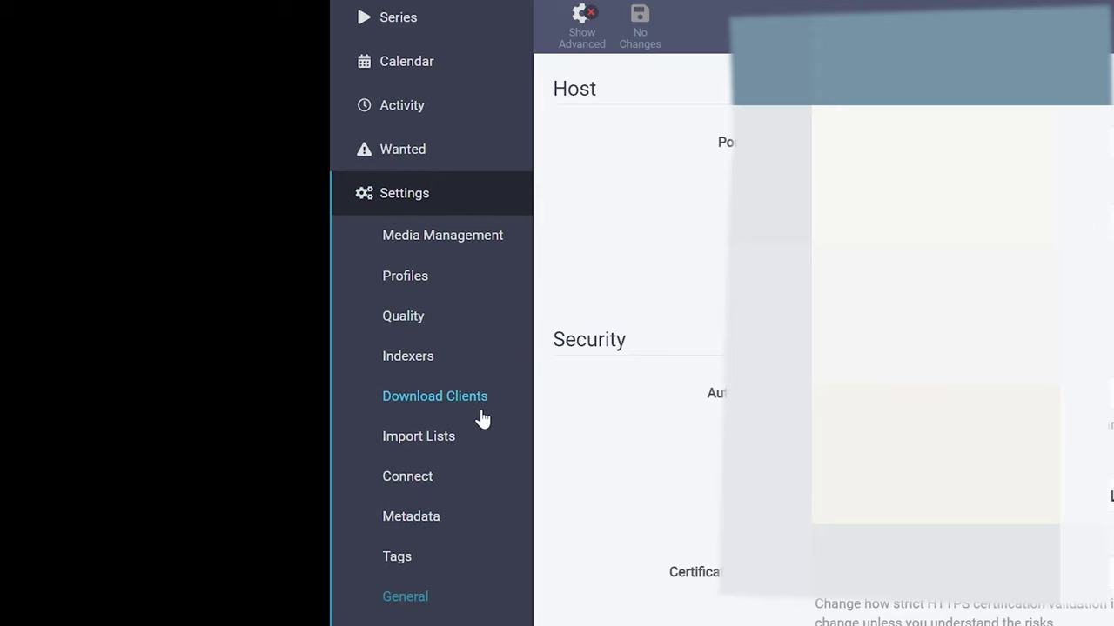
- In Sonarr's Download Clients, preview the qBittorrent client form, then close it
click(482, 399)
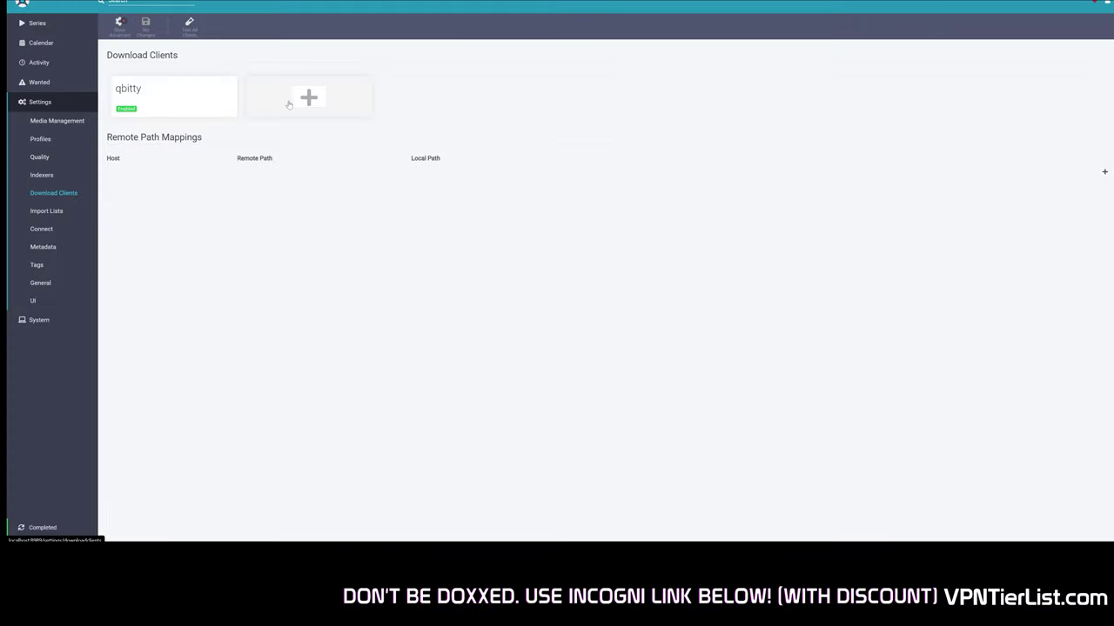
click(289, 104)
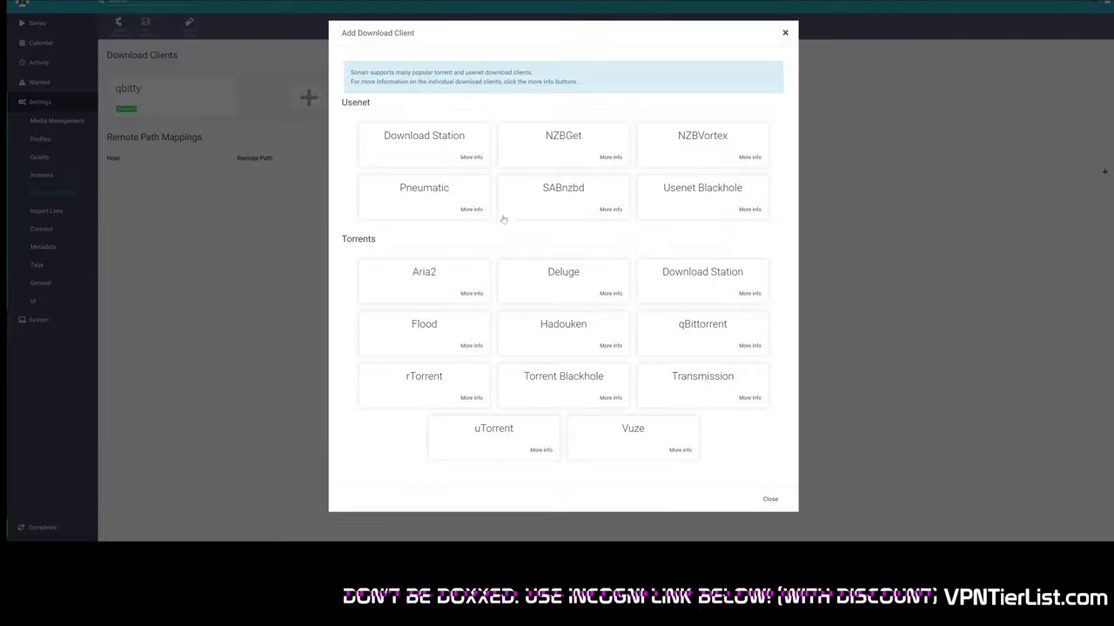
click(711, 335)
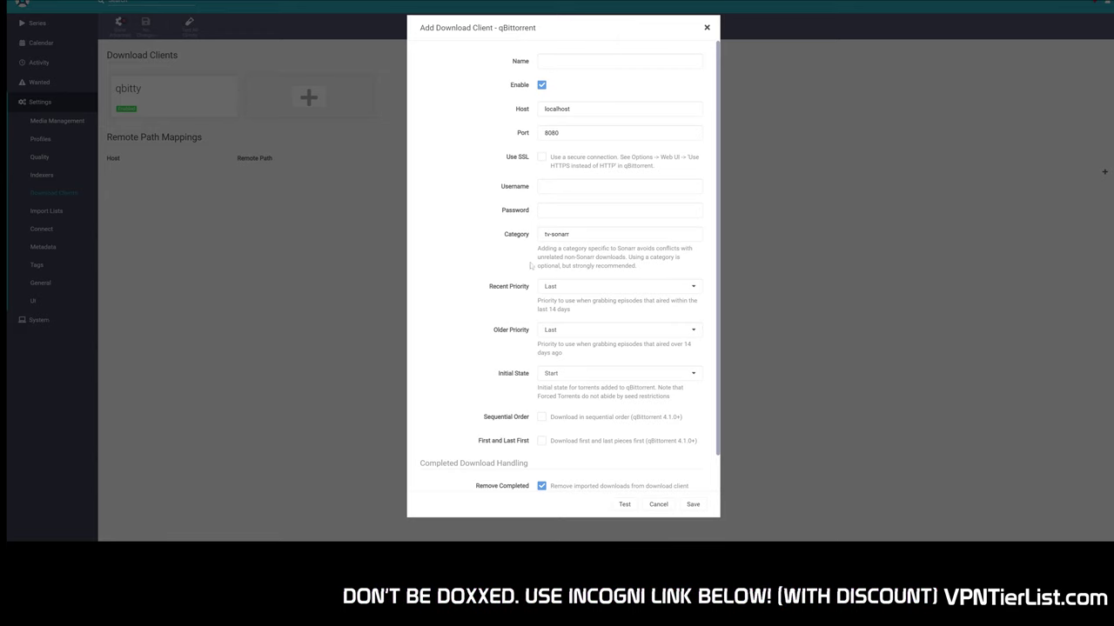
scroll(642, 397, down, 2)
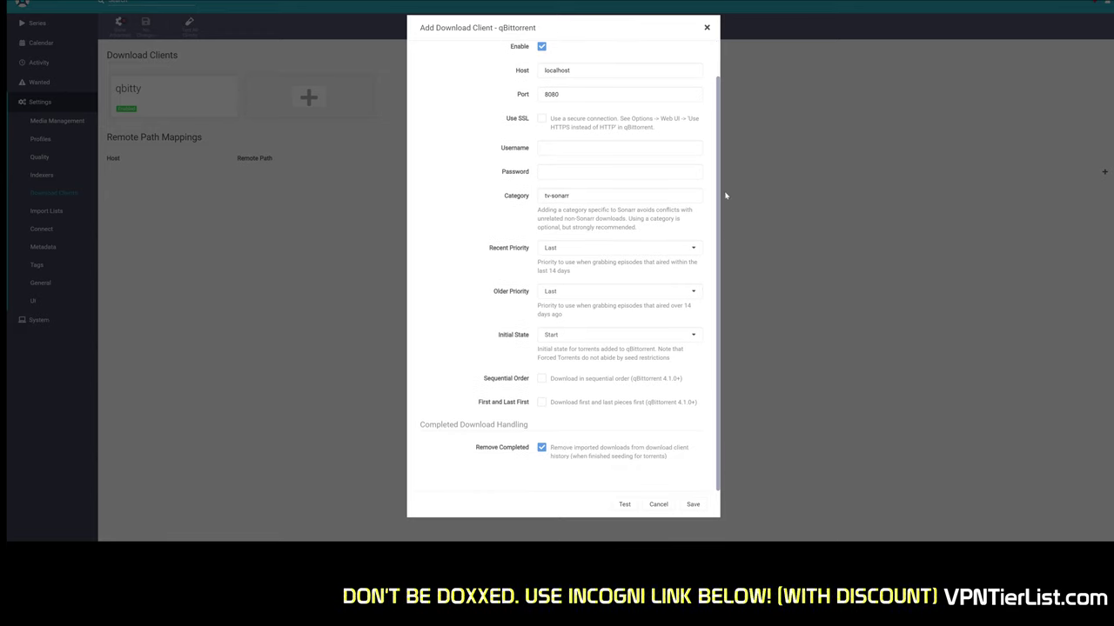
click(706, 27)
- Check qBittorrent's Web UI address, port and login settings in Options
click(442, 514)
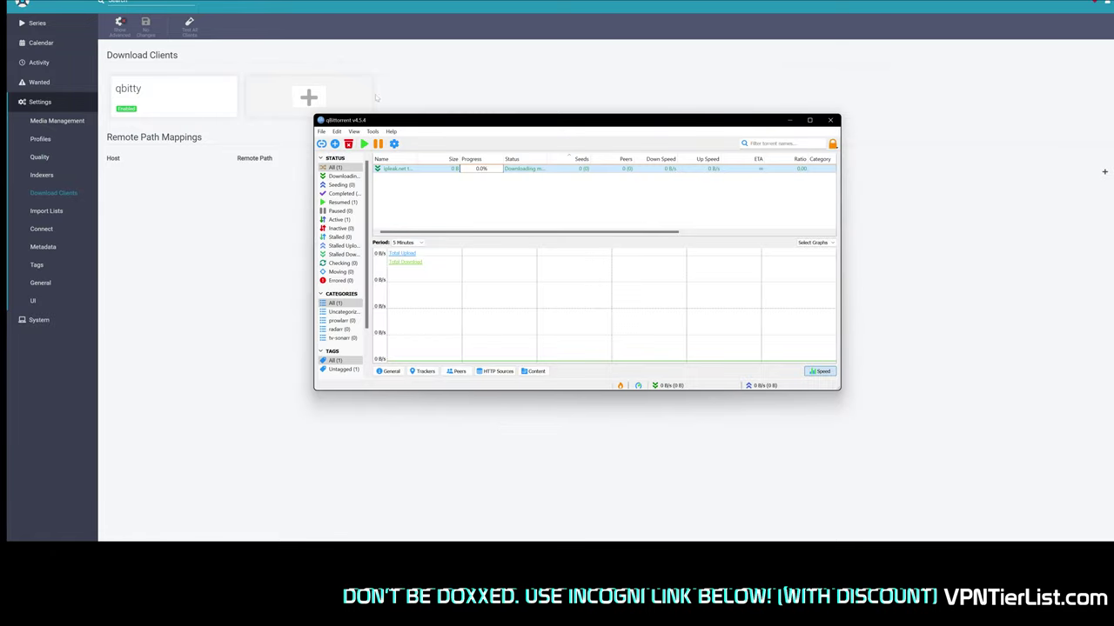
click(374, 132)
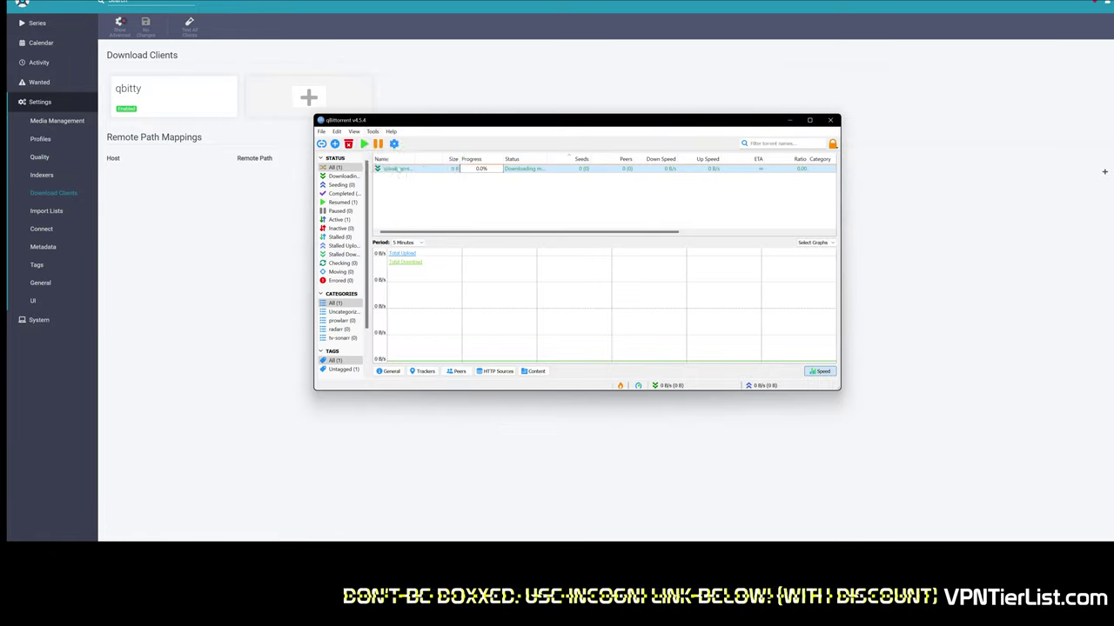
click(398, 168)
click(333, 213)
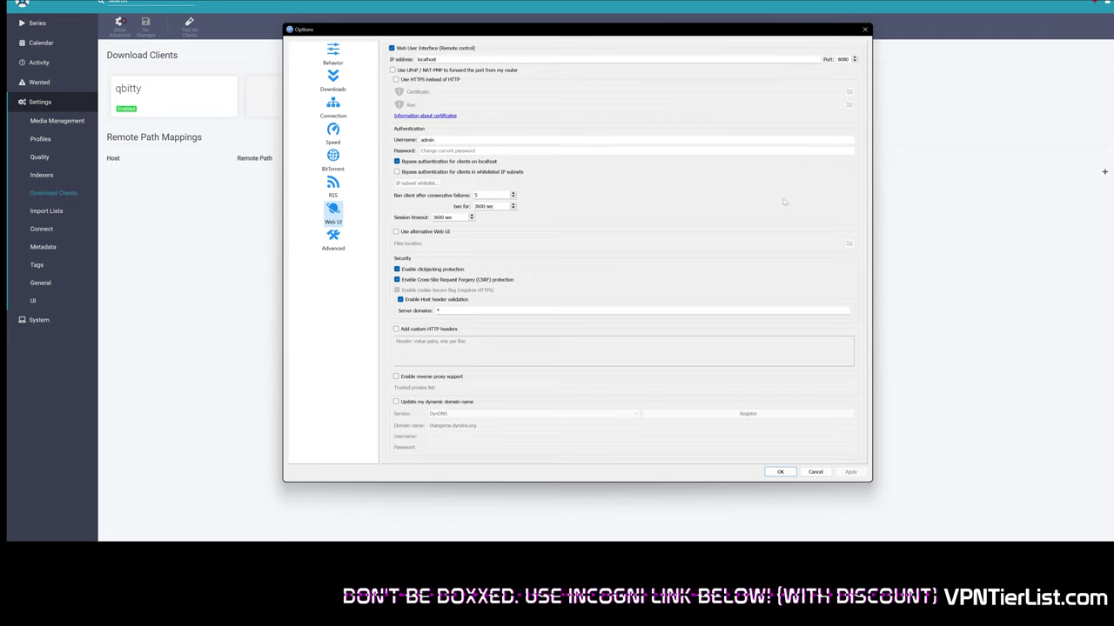
click(780, 473)
- Start a new qBittorrent download client in Sonarr with localhost, port 8080 and category tv-sonarr
click(331, 97)
click(321, 101)
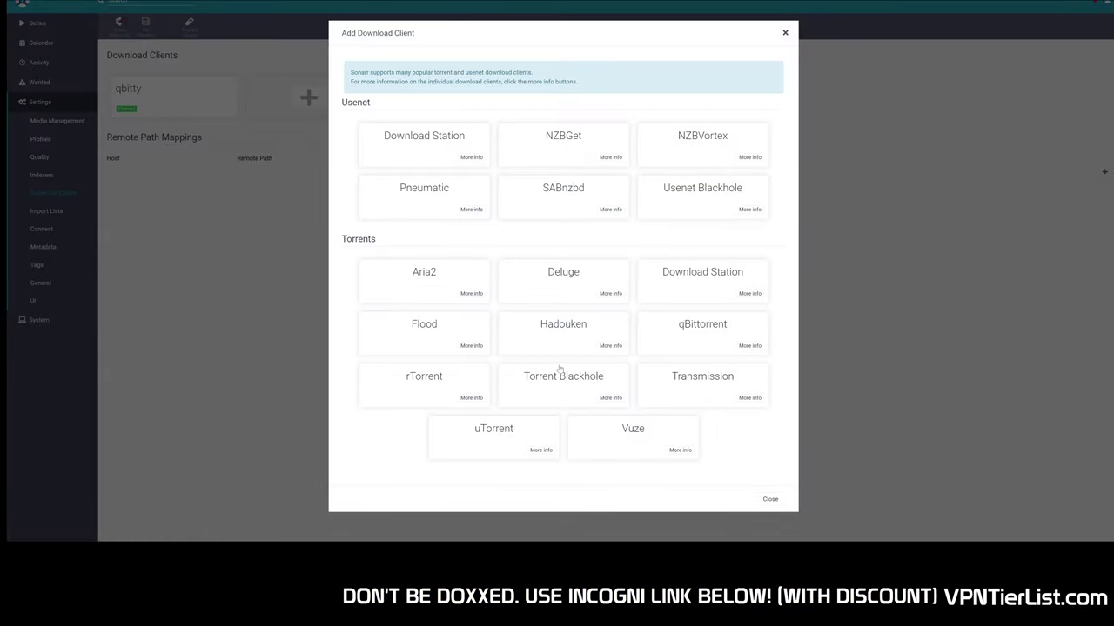
click(715, 331)
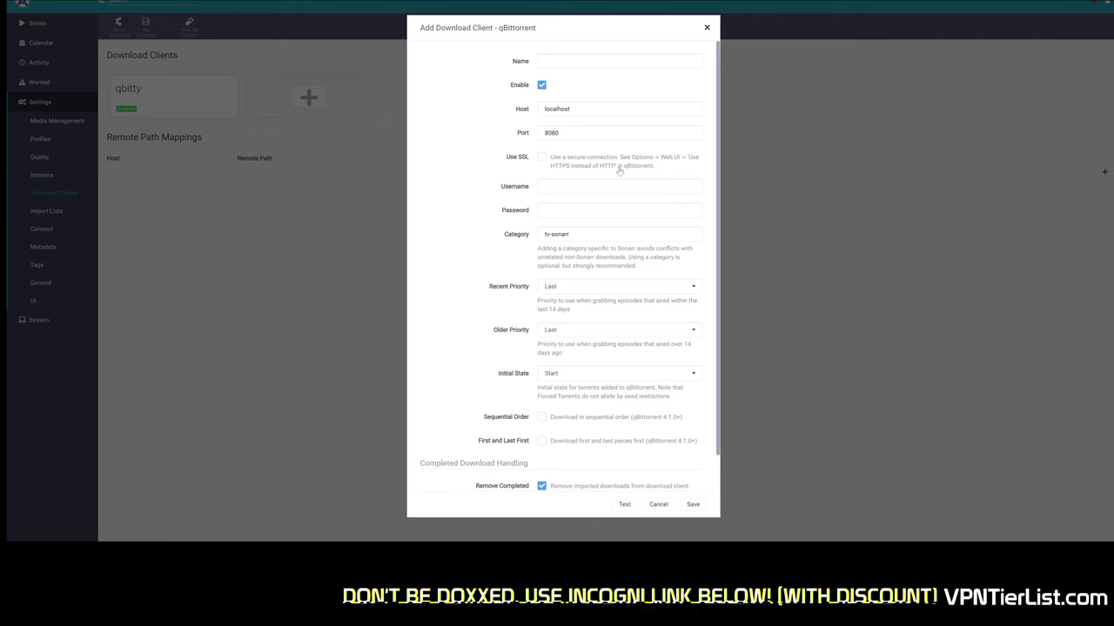
scroll(650, 334, down, 1)
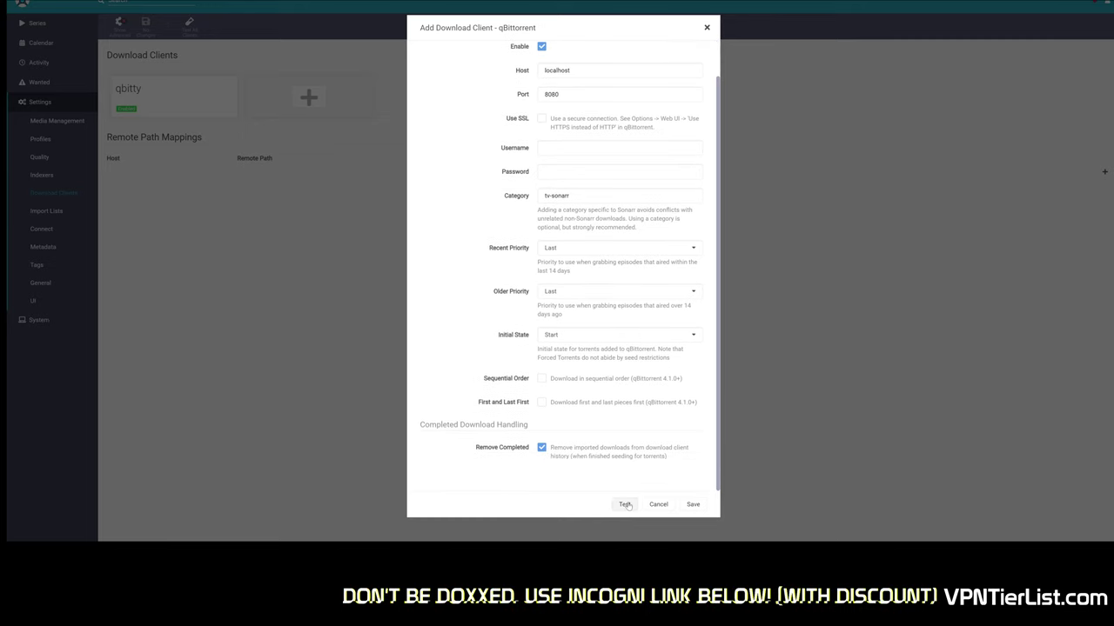